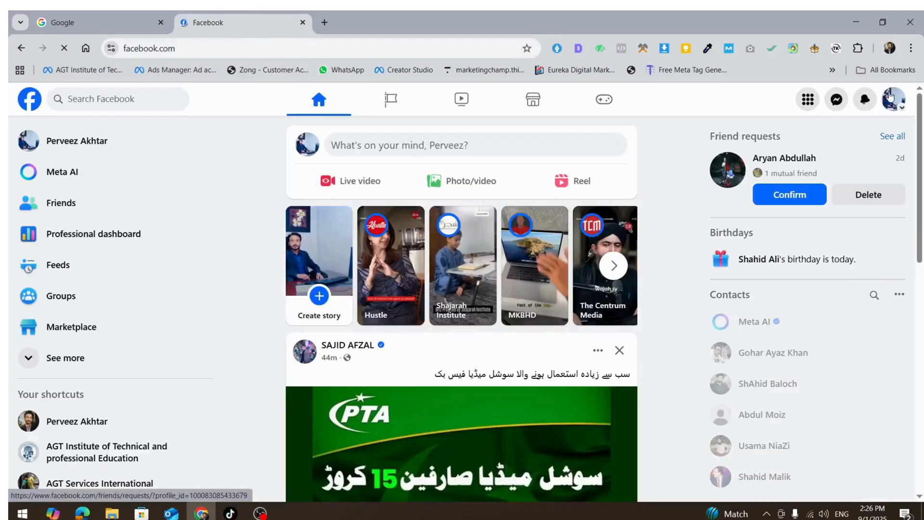
- Switch to the 360 Solutions.pk page profile and open the page
click(894, 98)
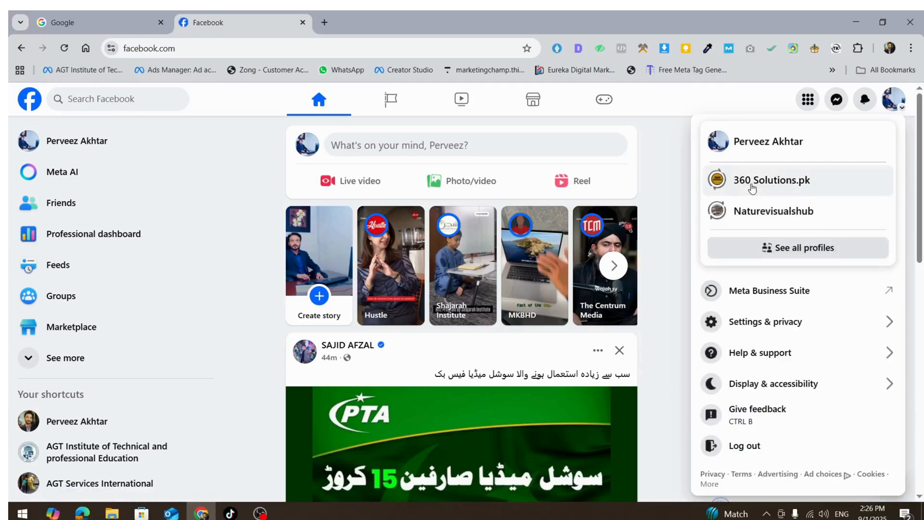
click(753, 187)
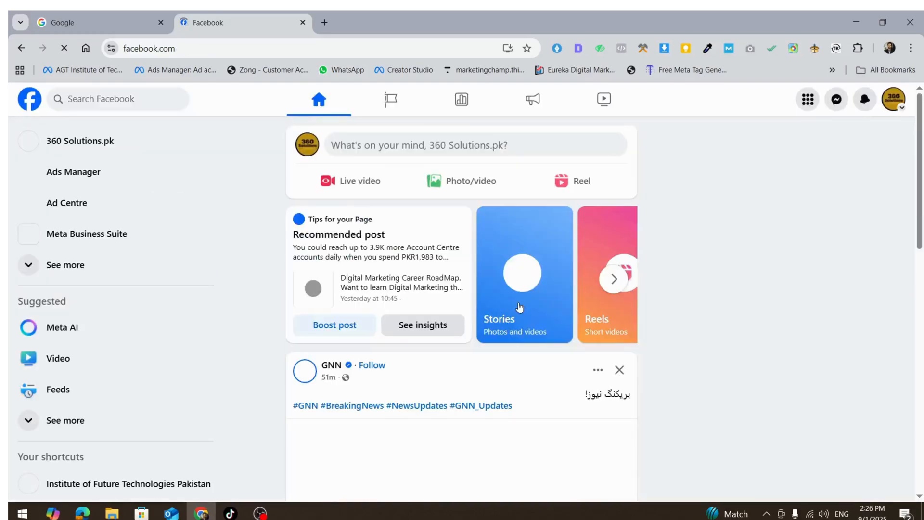
scroll(512, 310, down, 2)
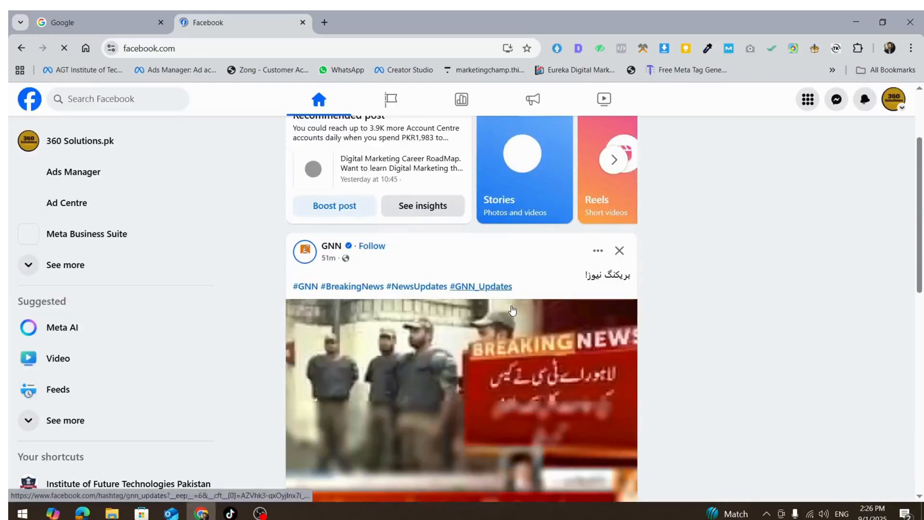
click(91, 145)
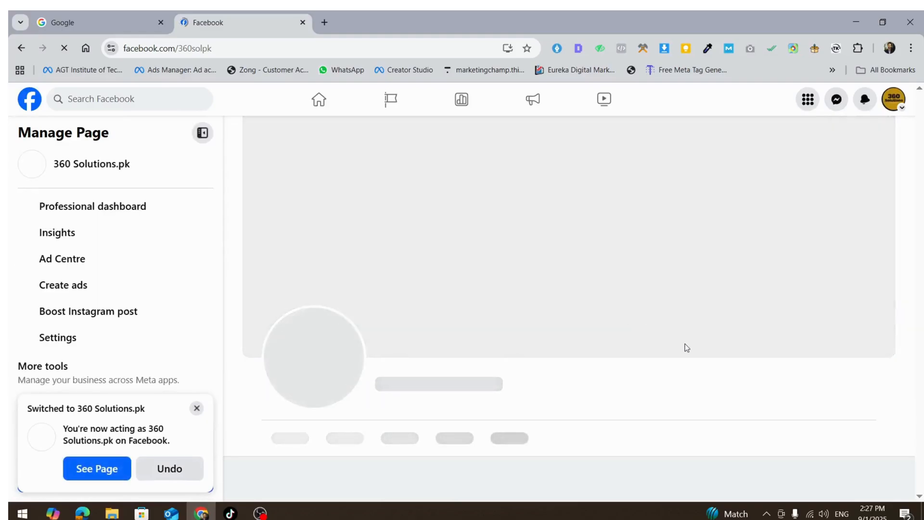
- Scroll through the 360 Solutions.pk page to review its intro, photos and posts
scroll(670, 336, down, 15)
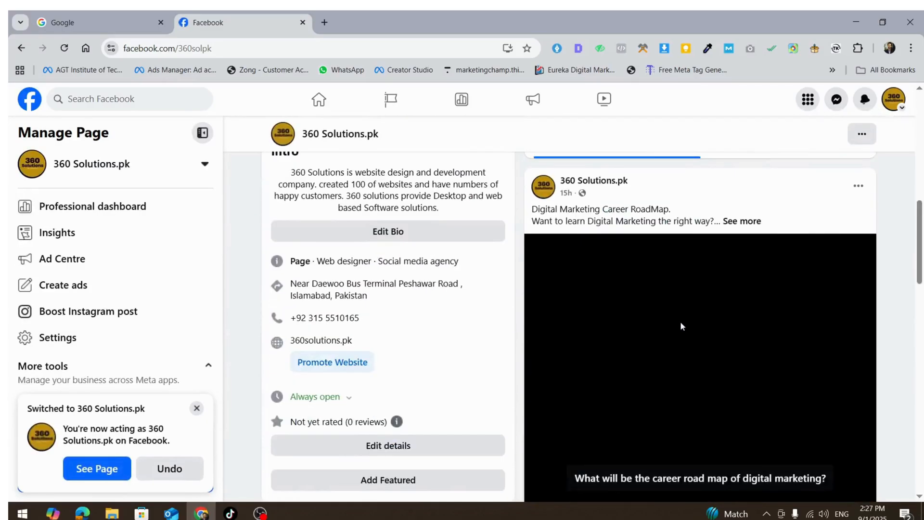
scroll(683, 328, down, 8)
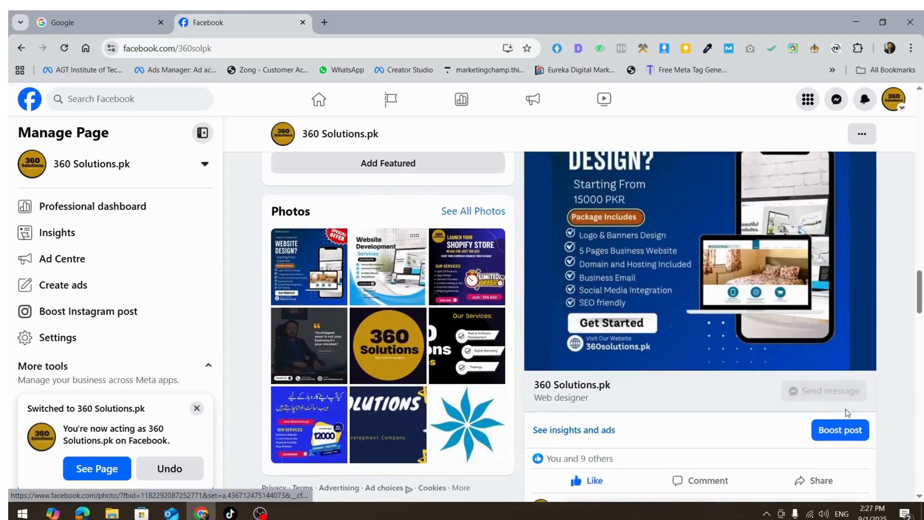
scroll(764, 434, down, 6)
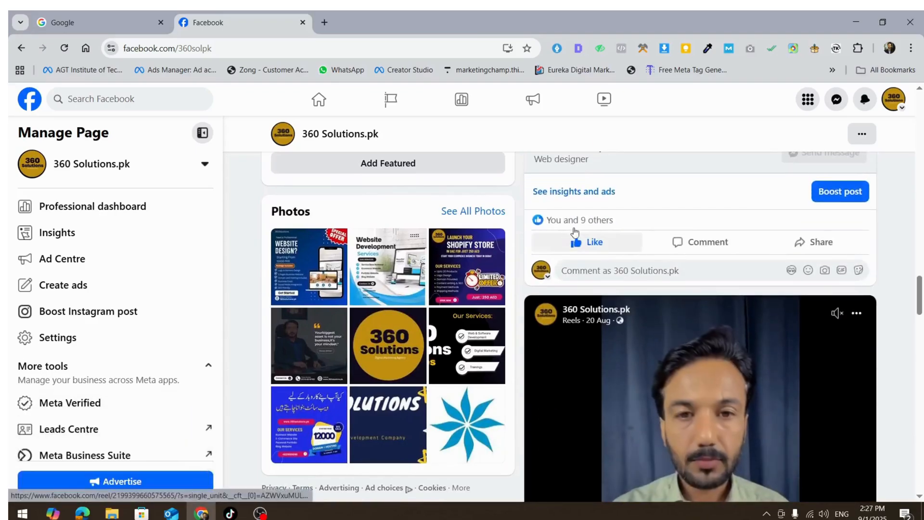
scroll(642, 295, down, 15)
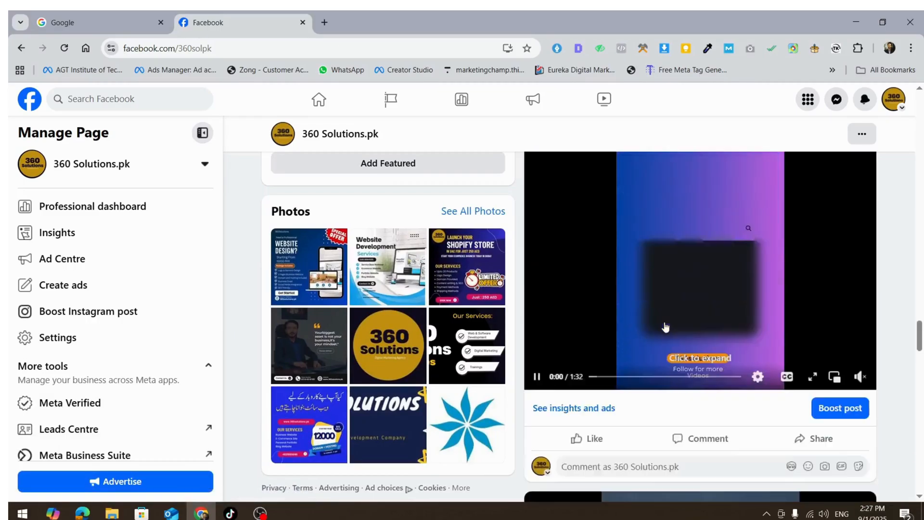
scroll(667, 320, up, 10)
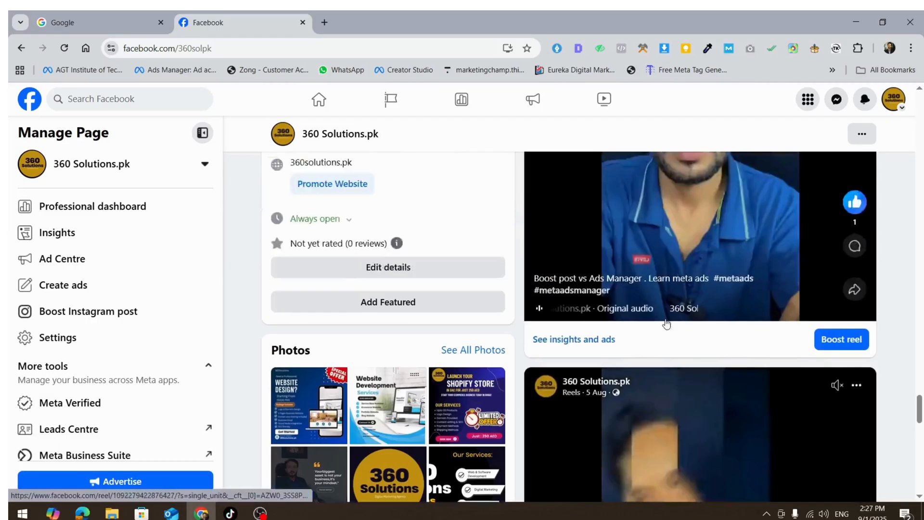
scroll(667, 323, up, 10)
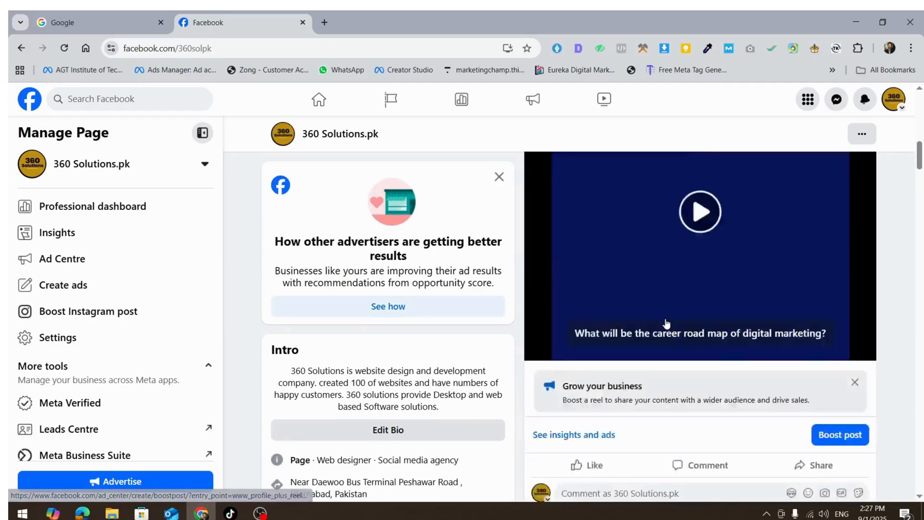
scroll(663, 323, up, 5)
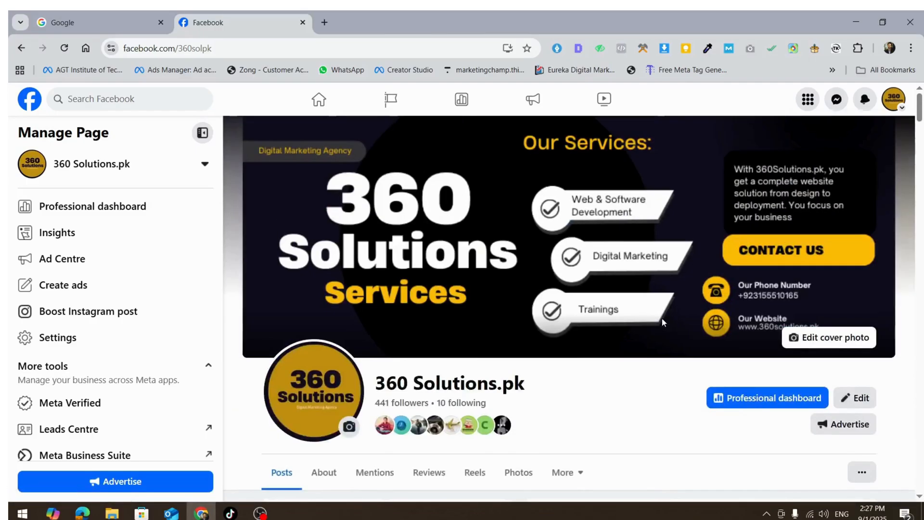
- Open a new browser tab and search Google for ads manager
click(325, 24)
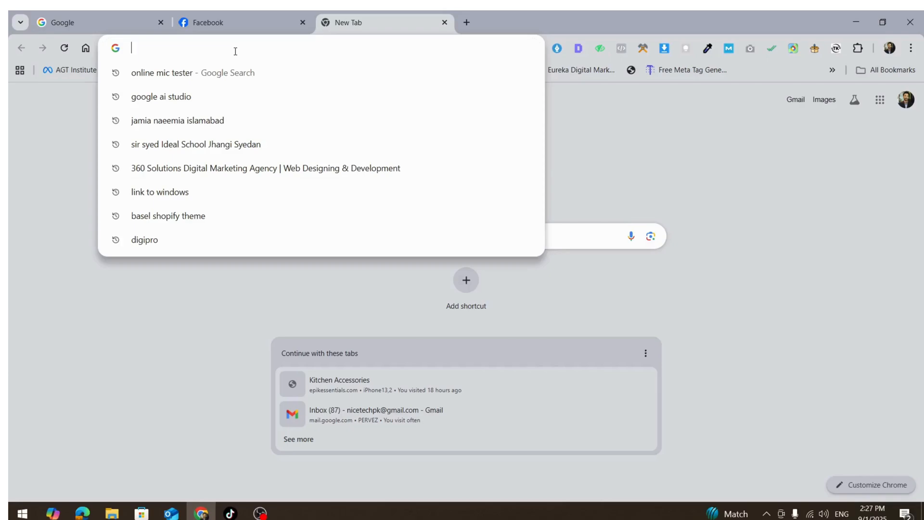
text(ads m)
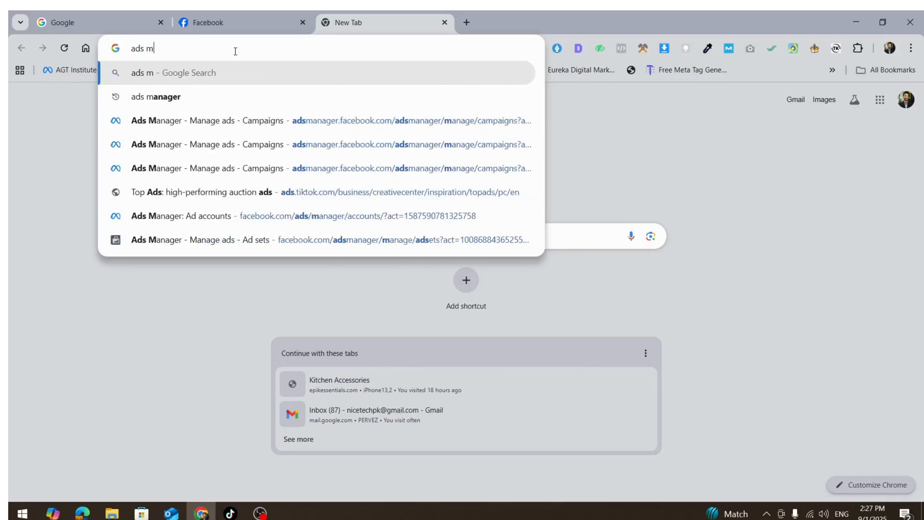
text(anager)
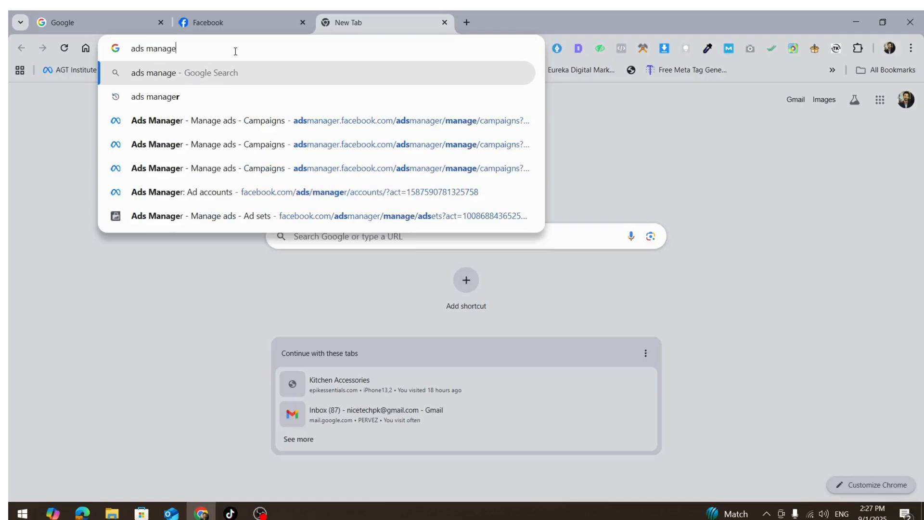
key(Return)
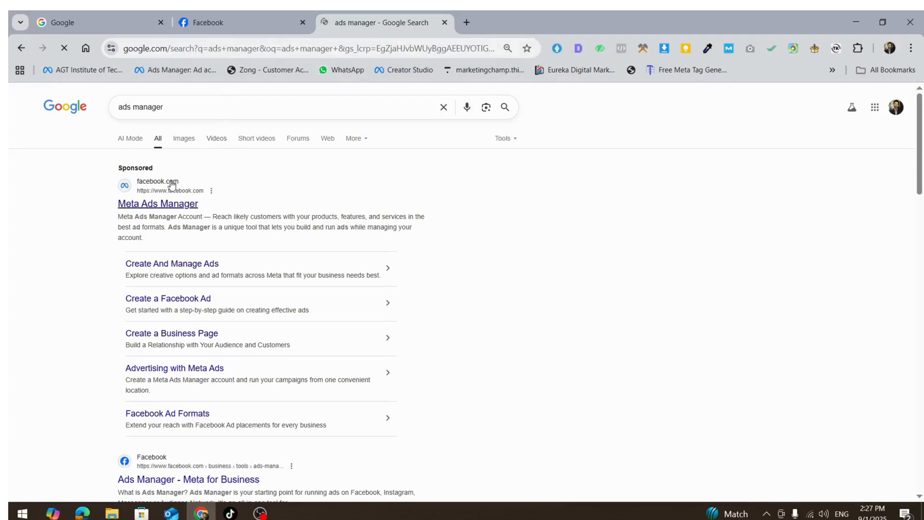
- Open the Meta Ads Manager result and go to Ads Manager
click(187, 482)
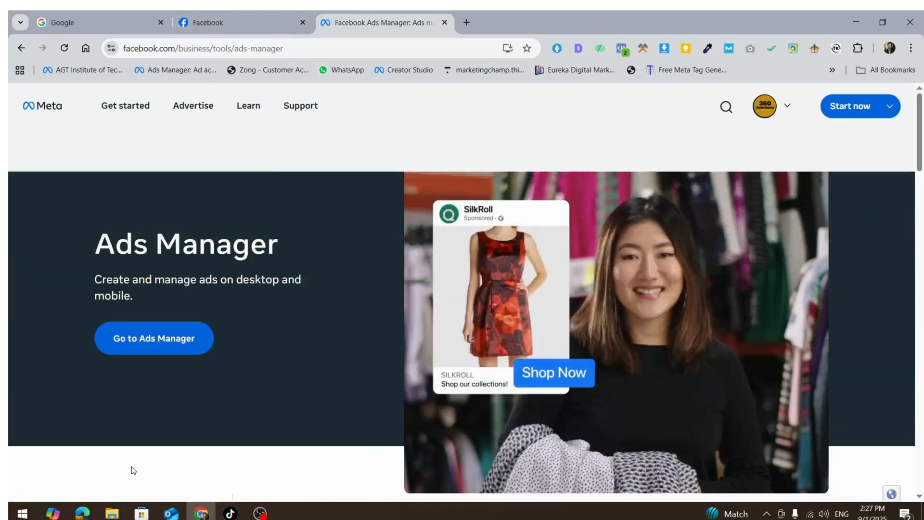
click(174, 341)
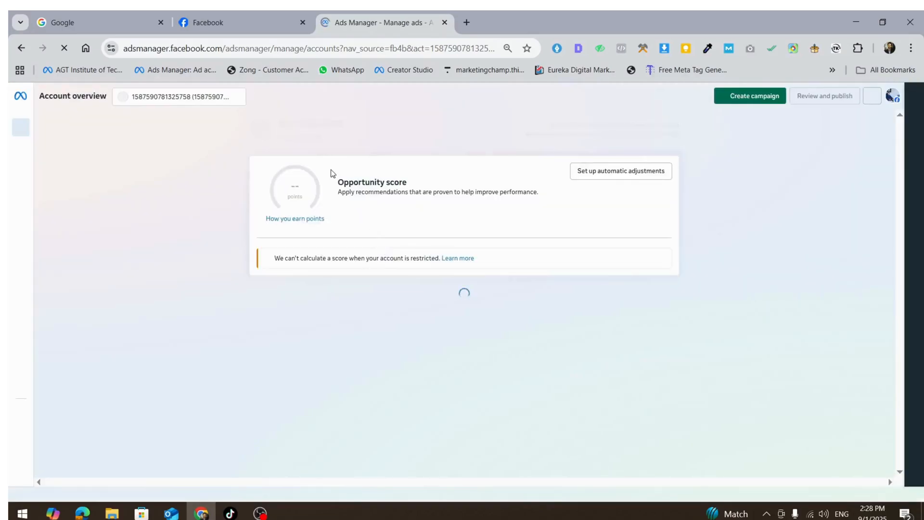
- Browse the business portfolios and switch to the 360sol ad account
click(170, 99)
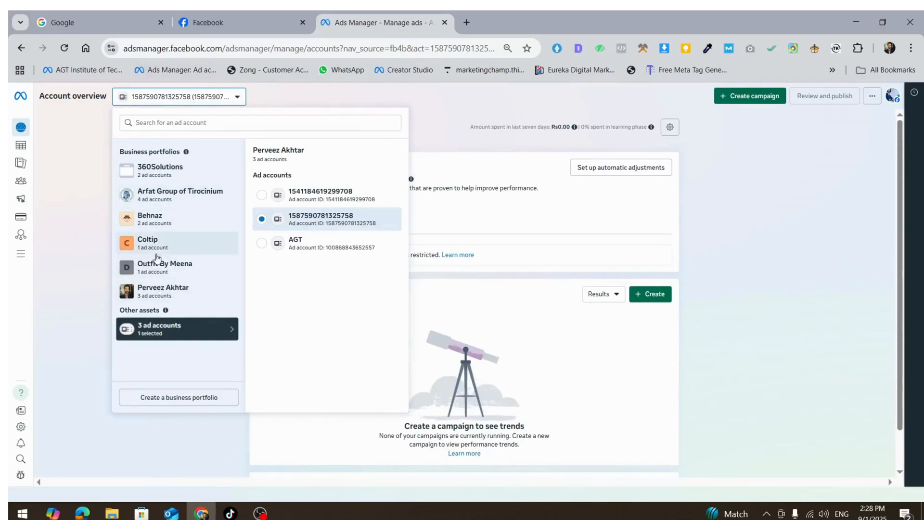
click(177, 220)
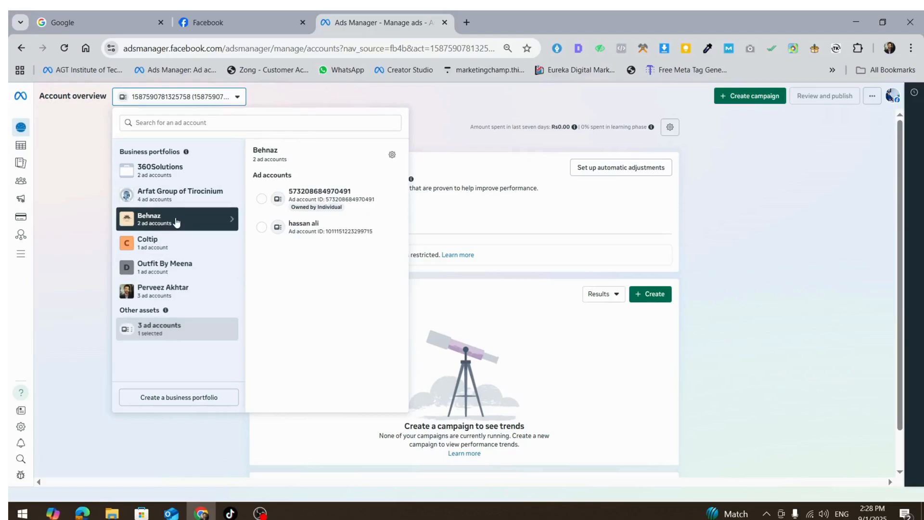
click(168, 196)
click(166, 169)
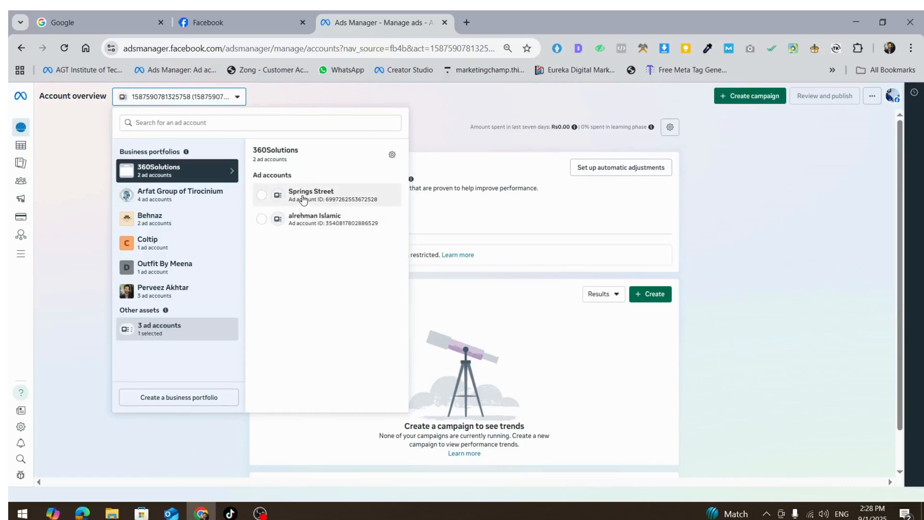
click(164, 288)
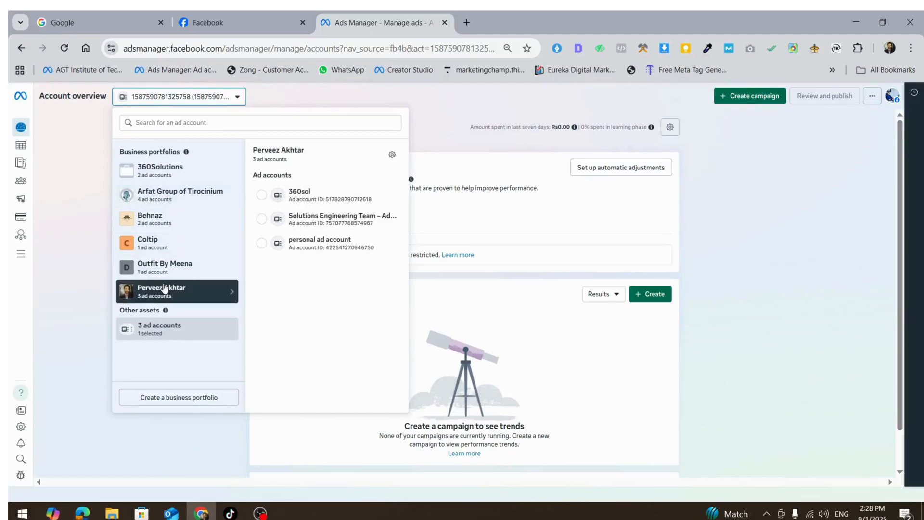
click(310, 197)
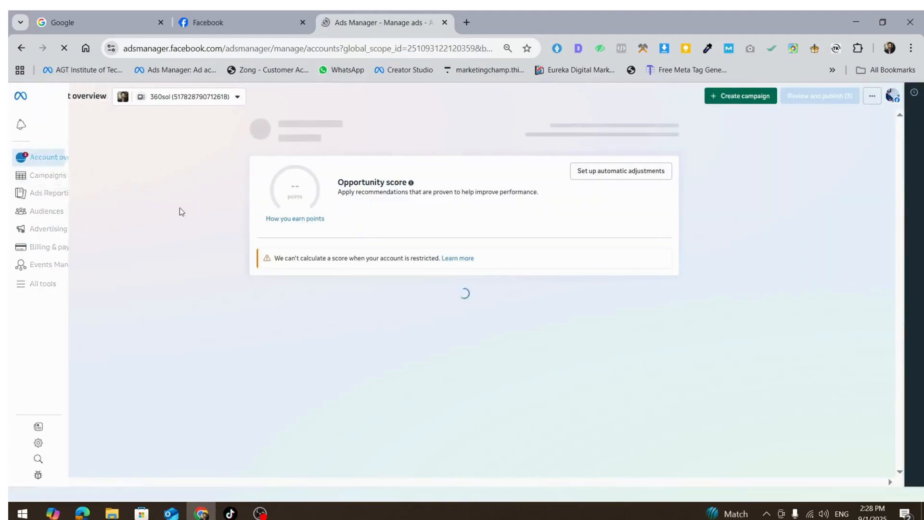
- Open the Campaigns list and dismiss the payment notice
click(19, 177)
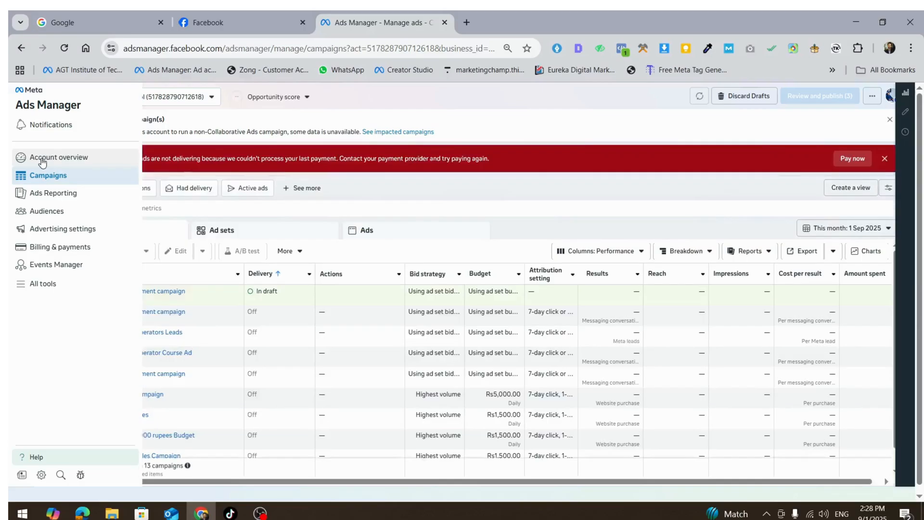
click(886, 158)
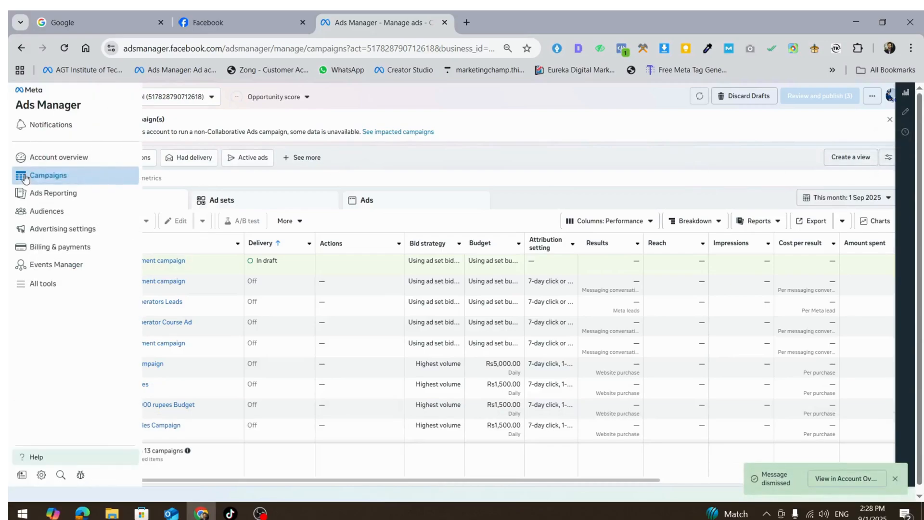
- Start a new campaign with Collaborative ads turned off and the Engagement objective selected
click(62, 221)
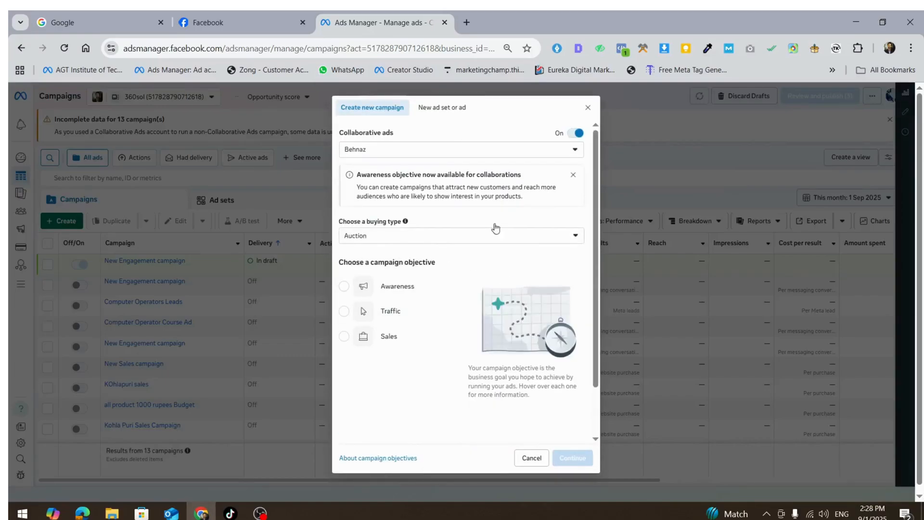
click(571, 139)
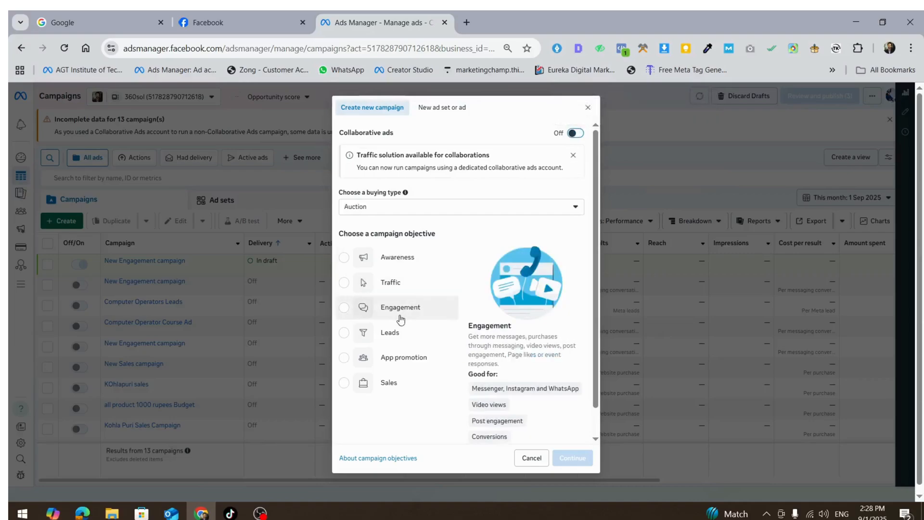
click(398, 315)
click(572, 448)
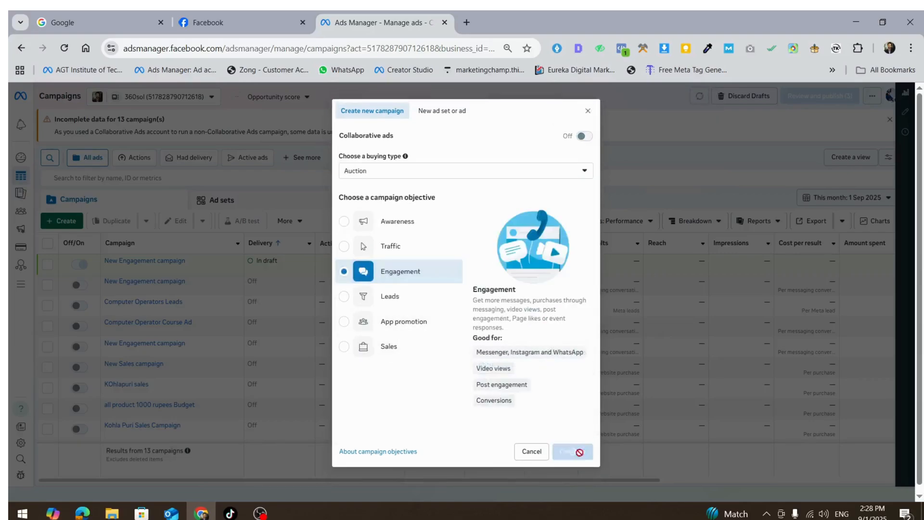
- Choose the Manual engagement campaign setup and continue
click(406, 309)
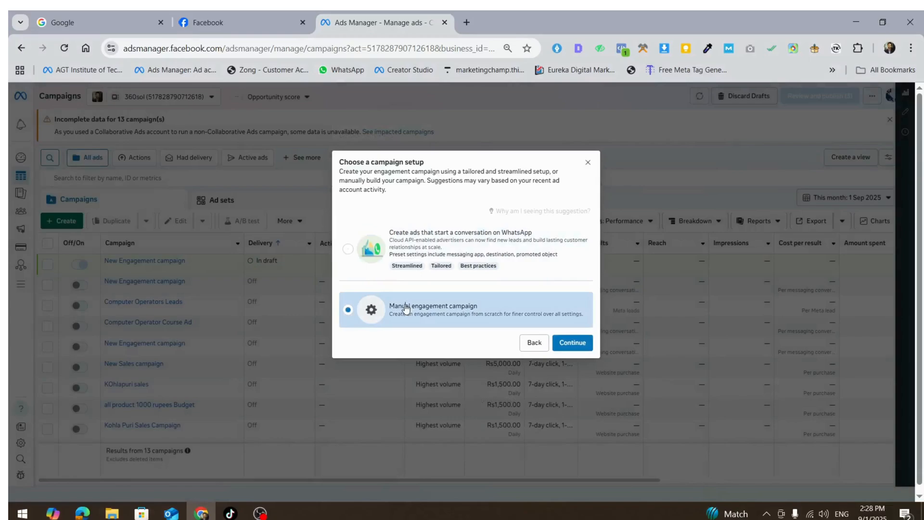
click(580, 343)
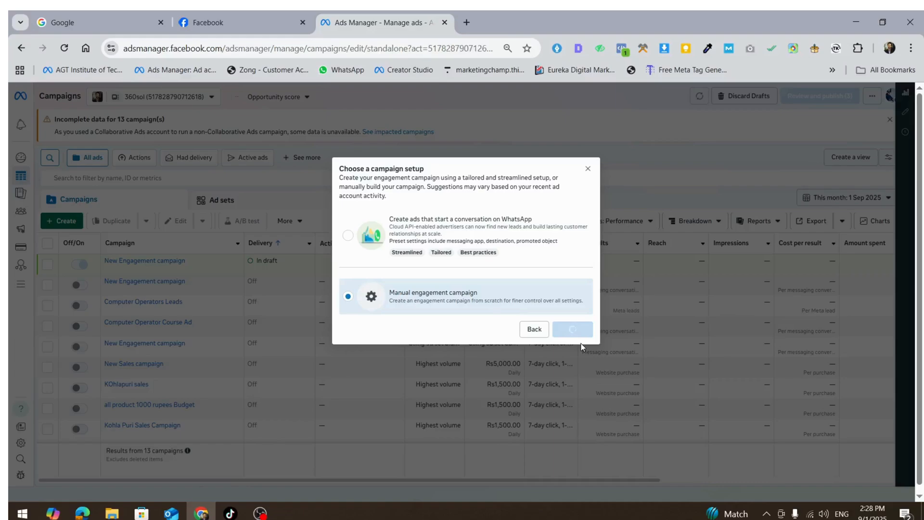
- Review the campaign details and proceed to the ad set settings
scroll(491, 294, down, 2)
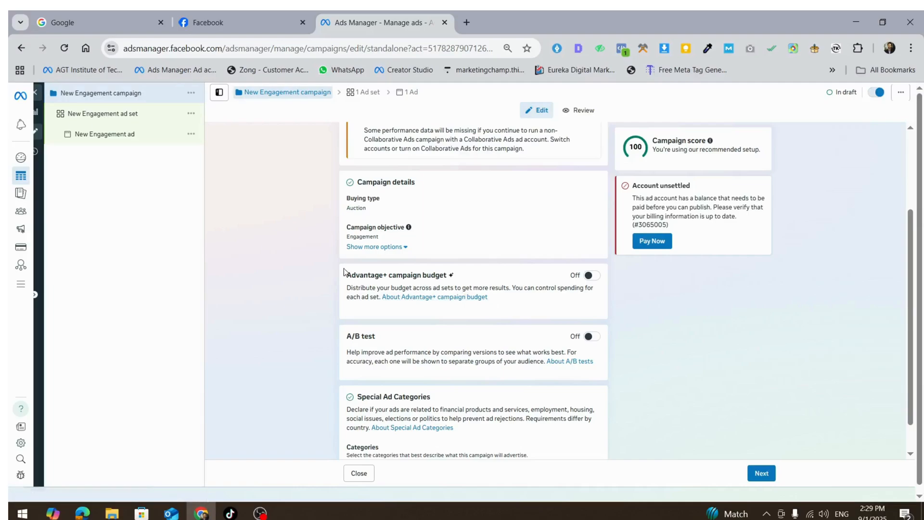
drag(347, 273, 461, 291)
click(548, 309)
scroll(568, 349, down, 1)
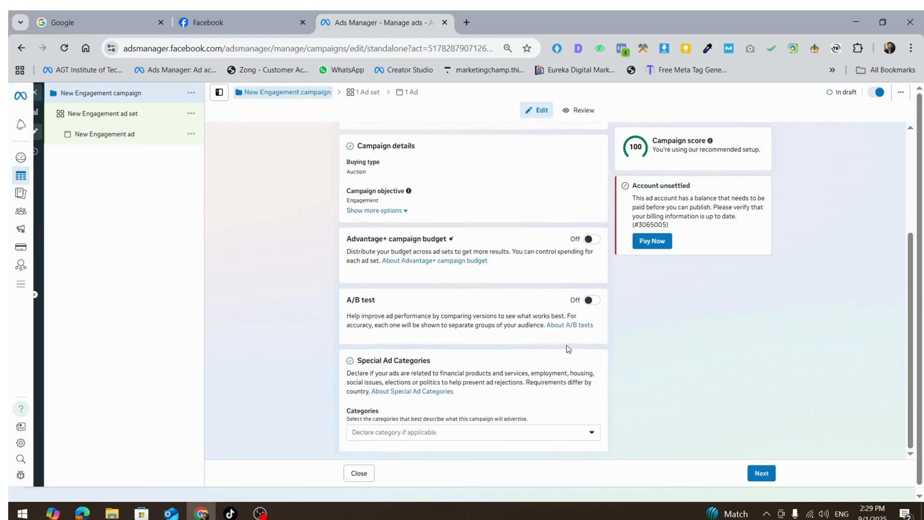
click(770, 473)
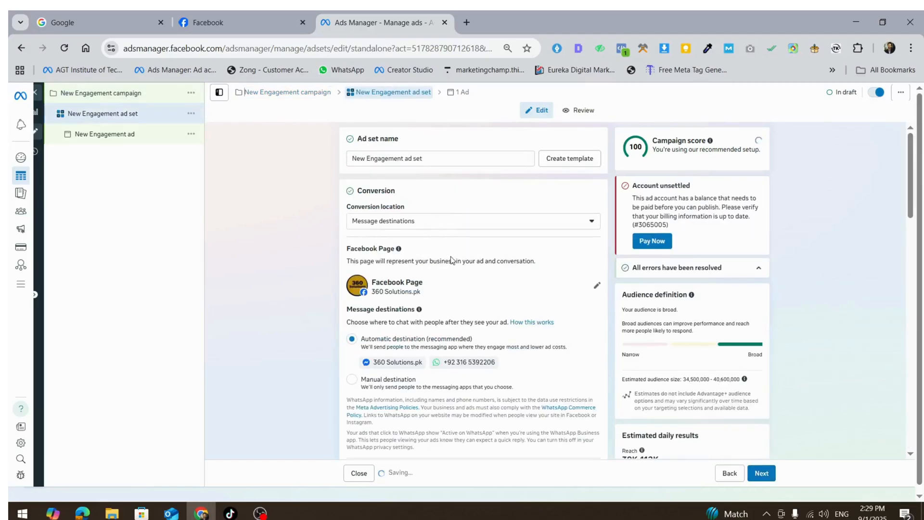
- Set the ad set's message destinations to Manual destination
scroll(466, 253, down, 2)
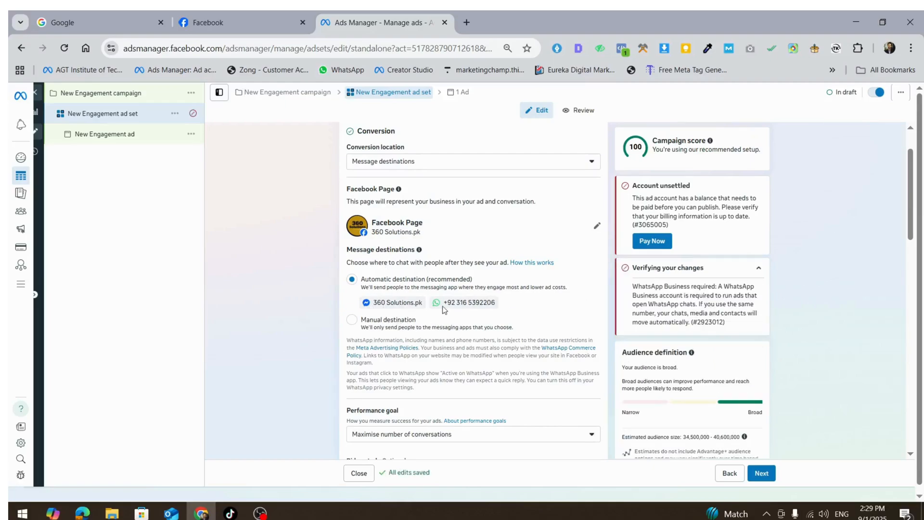
click(366, 323)
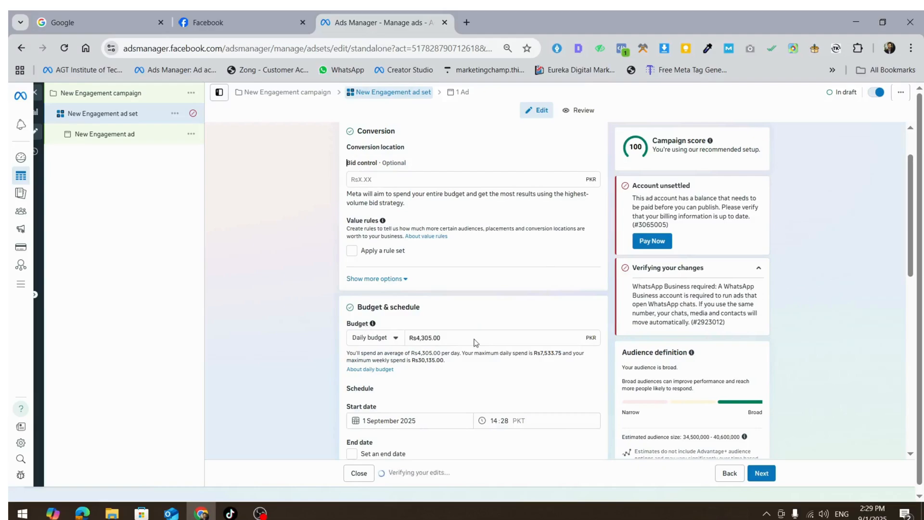
scroll(448, 342, down, 1)
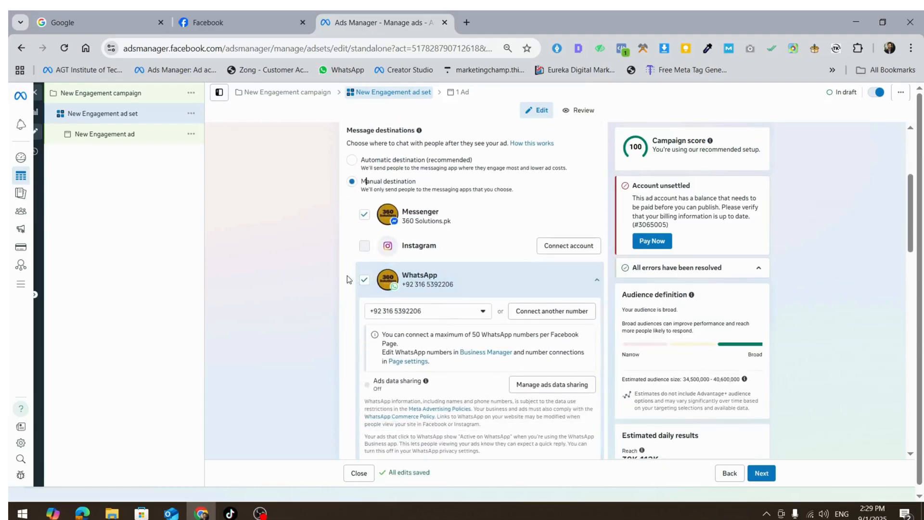
- Deselect WhatsApp as a message destination, leaving Messenger as the only messaging app
click(430, 291)
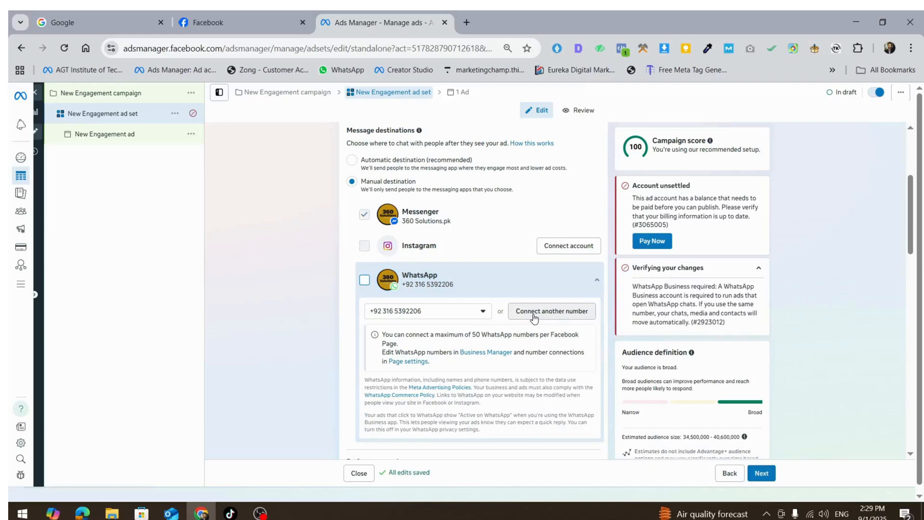
click(466, 314)
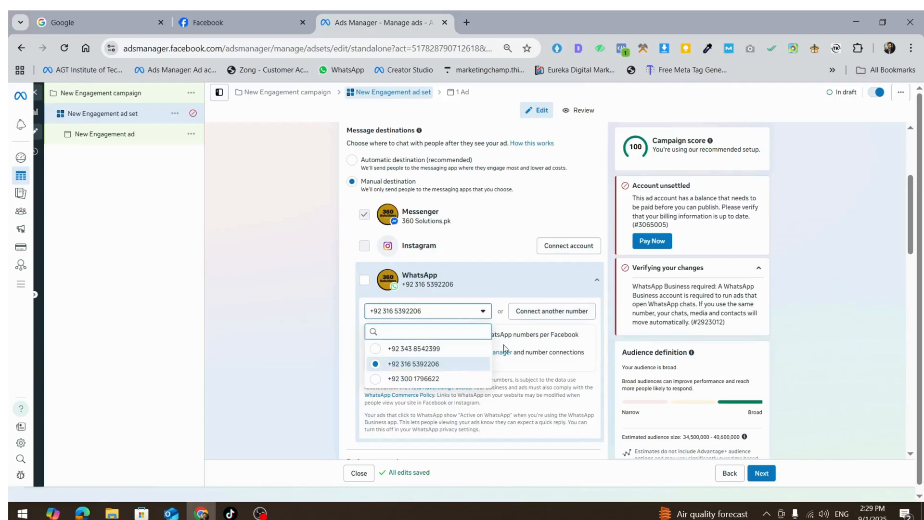
click(538, 379)
- Check the performance goal options, keeping Maximise number of conversations
scroll(525, 362, down, 4)
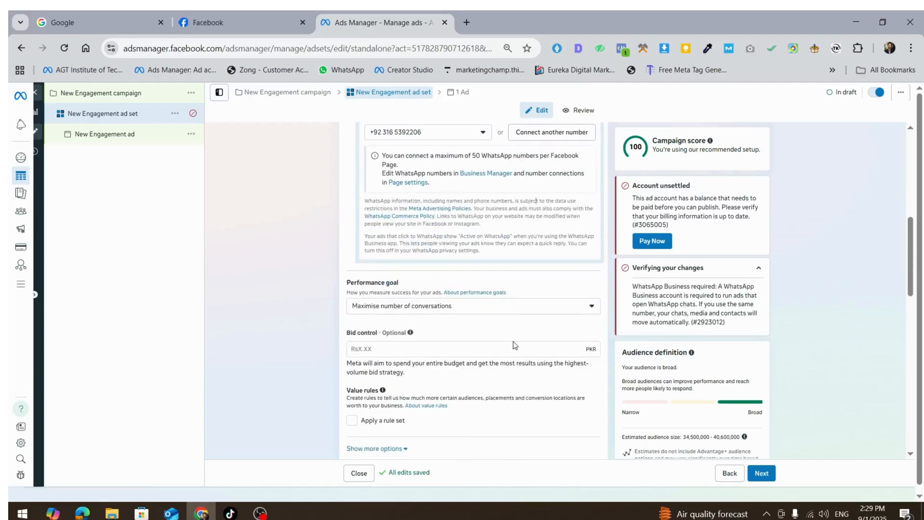
click(491, 309)
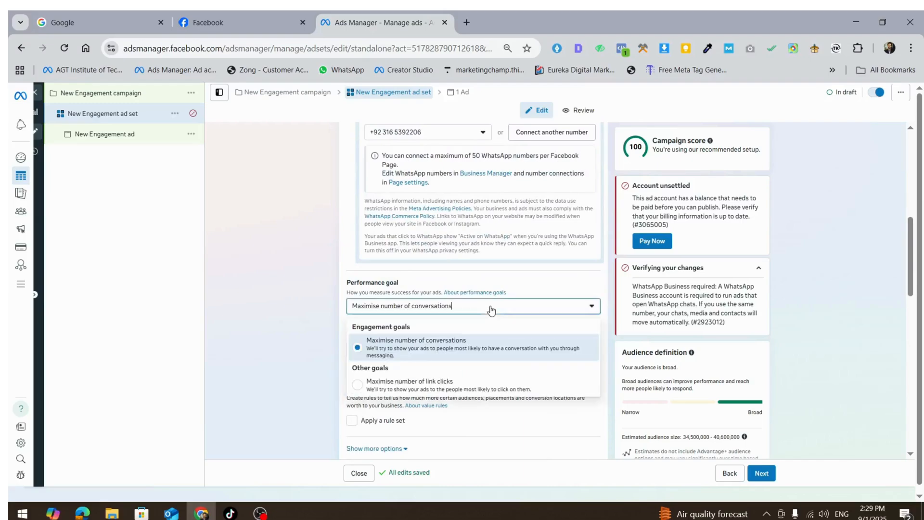
click(490, 309)
- Set the ad set's daily budget to Rs305.00
scroll(493, 312, down, 3)
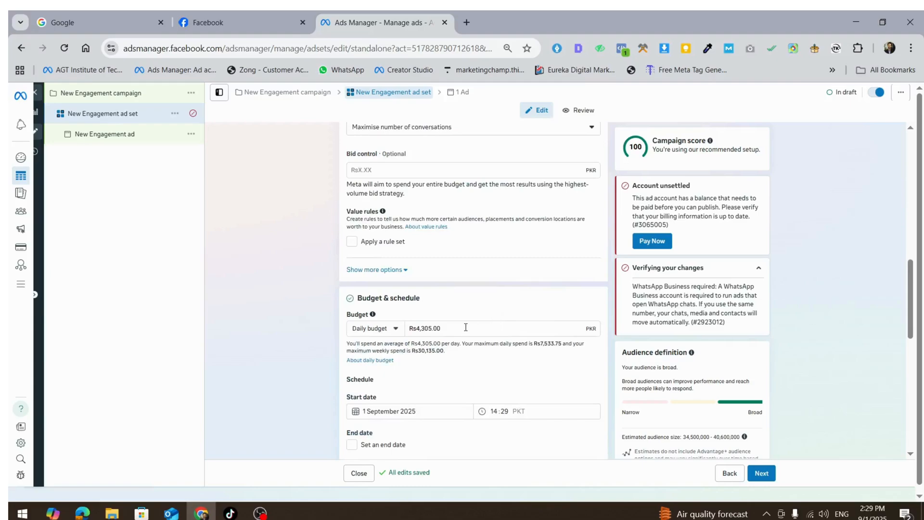
drag(465, 327, 430, 325)
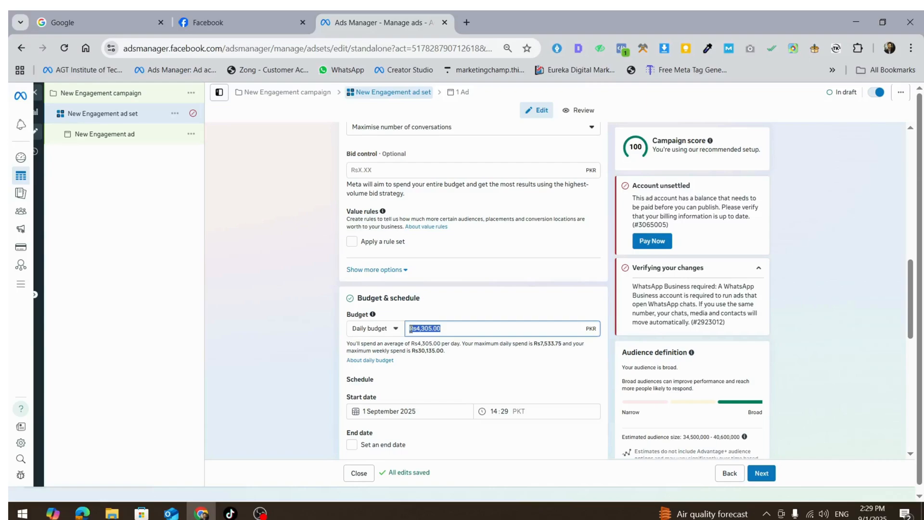
text(305)
click(484, 378)
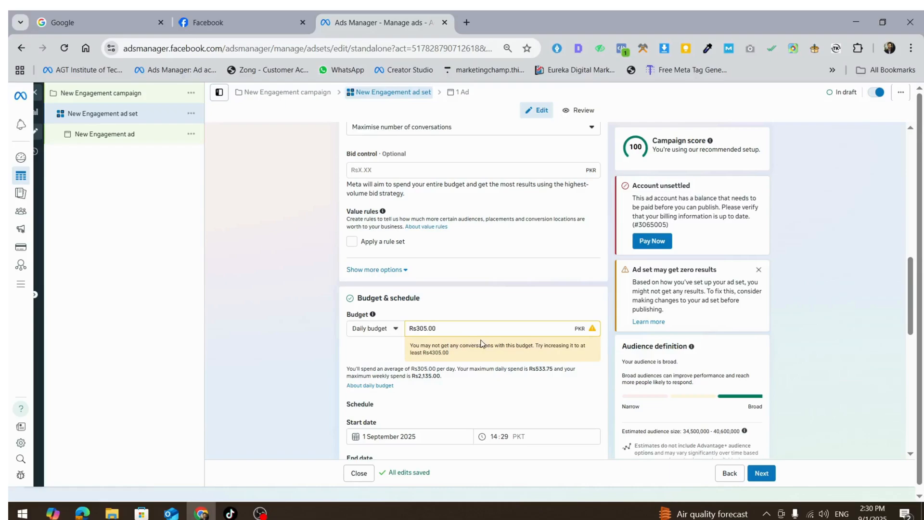
- Review the schedule, audience and placement settings, then continue to the ad level
scroll(504, 337, down, 3)
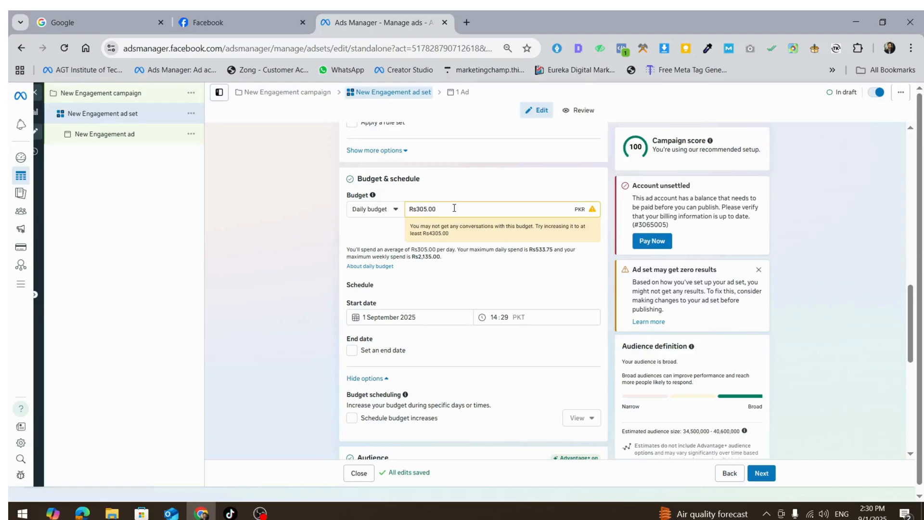
scroll(483, 289, down, 5)
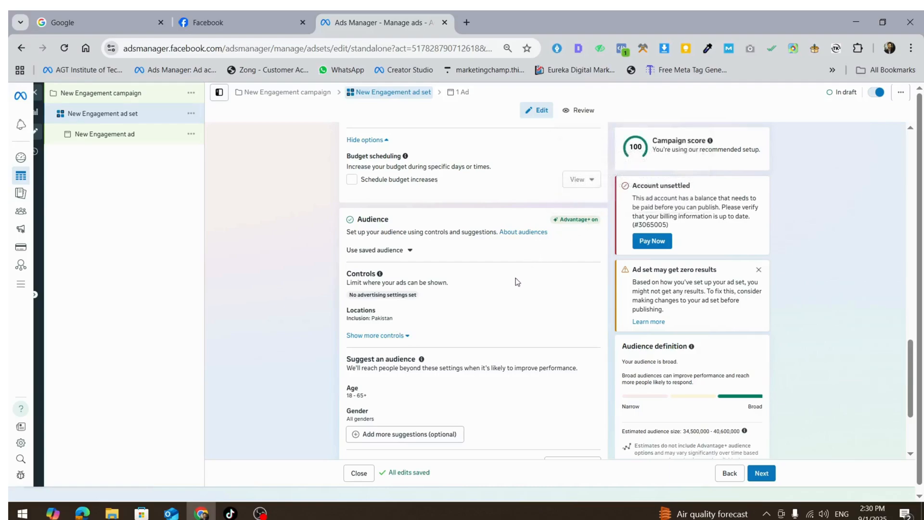
scroll(491, 300, down, 3)
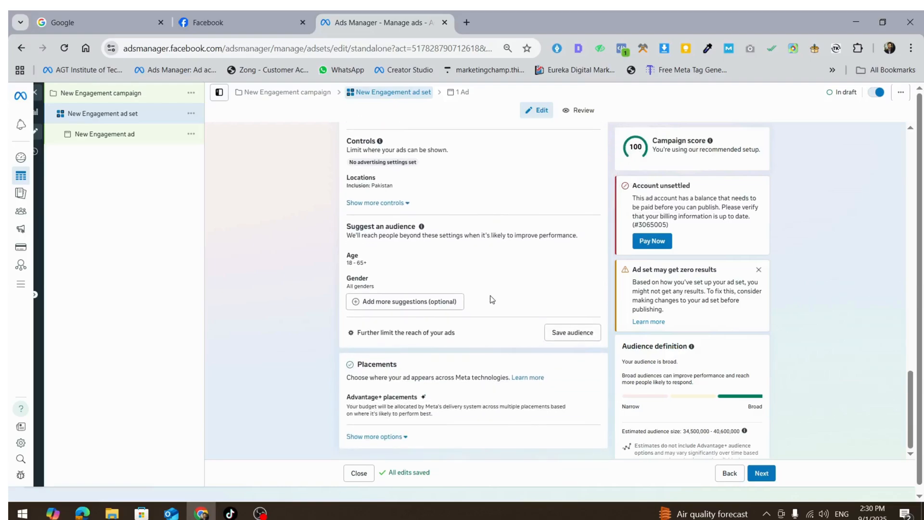
scroll(491, 299, down, 1)
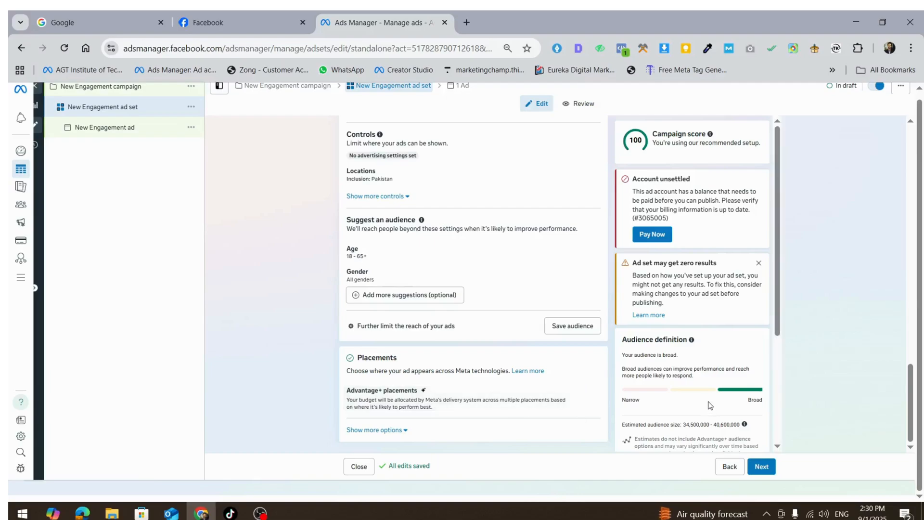
click(755, 475)
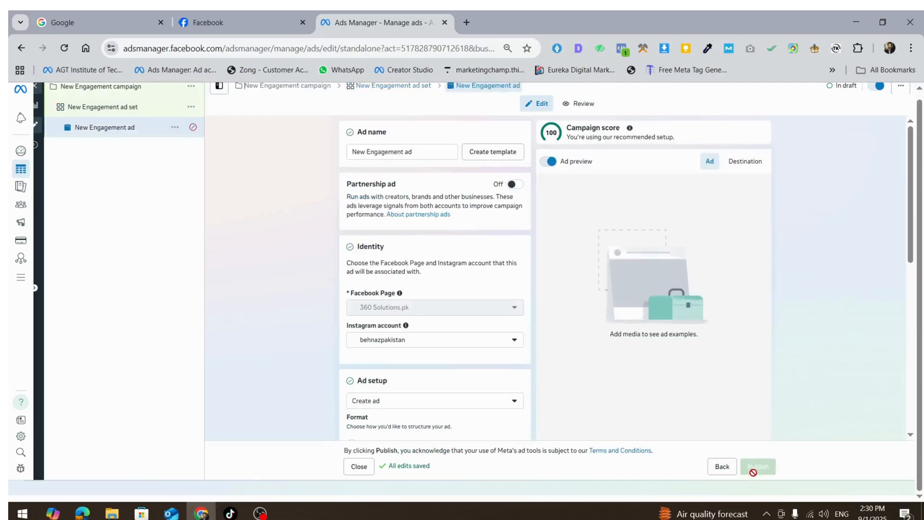
- Set the ad's Instagram account to Use Facebook Page
scroll(428, 279, down, 1)
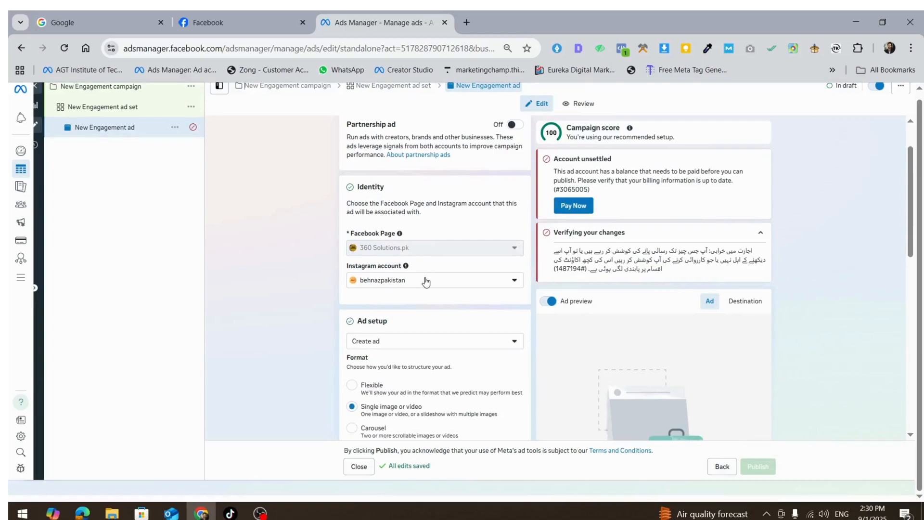
click(428, 280)
click(425, 336)
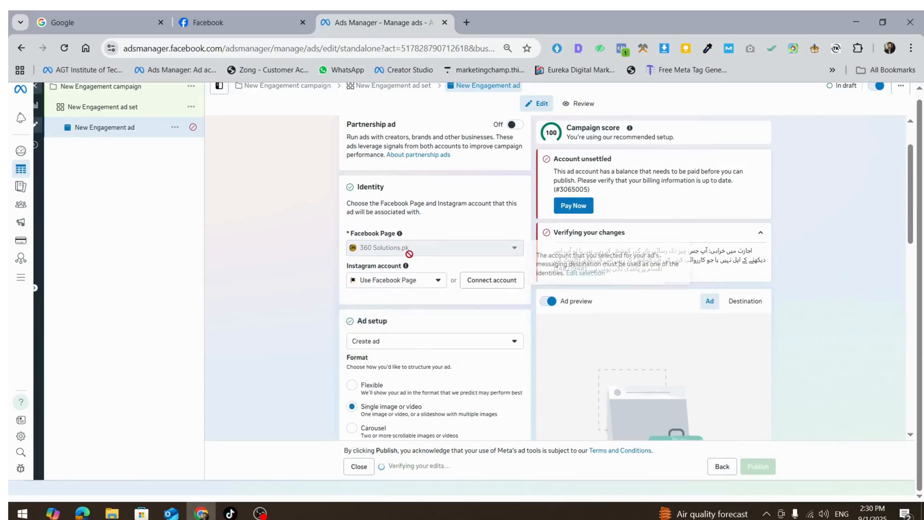
- Switch the ad setup from Create ad to Boost post
scroll(412, 320, down, 1)
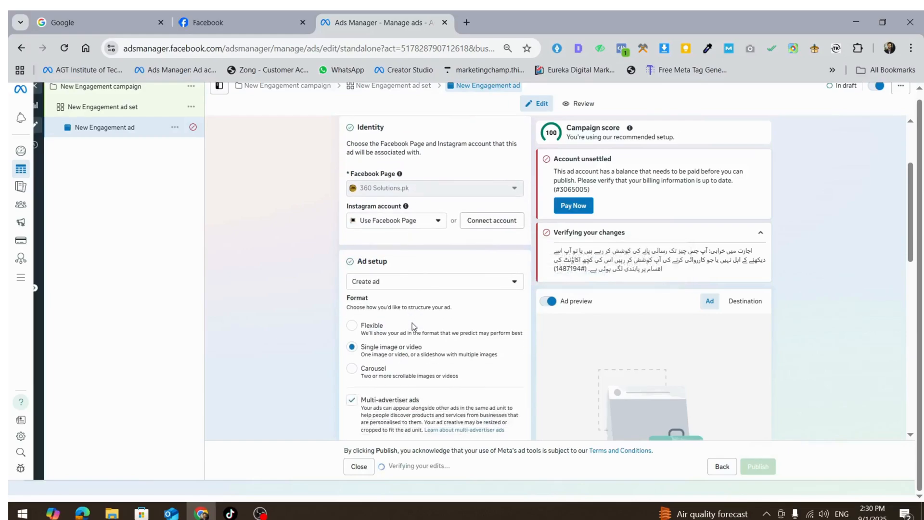
click(421, 282)
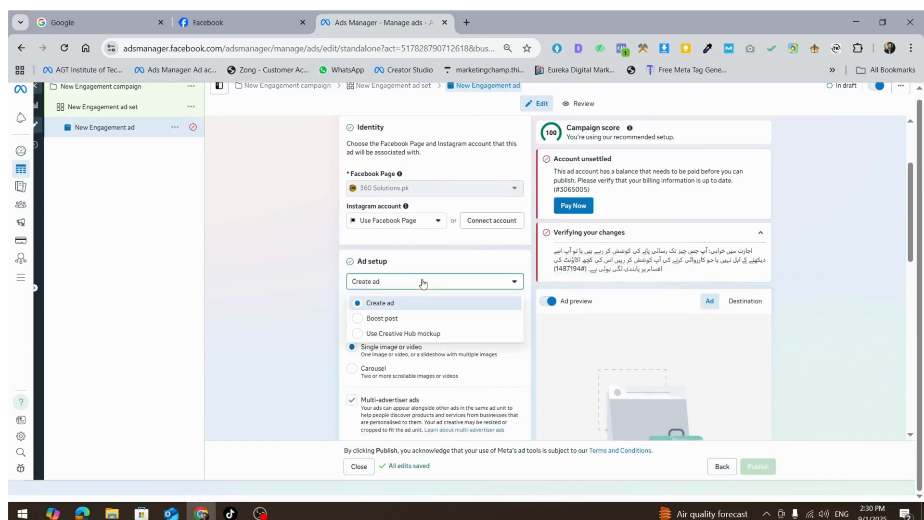
click(381, 318)
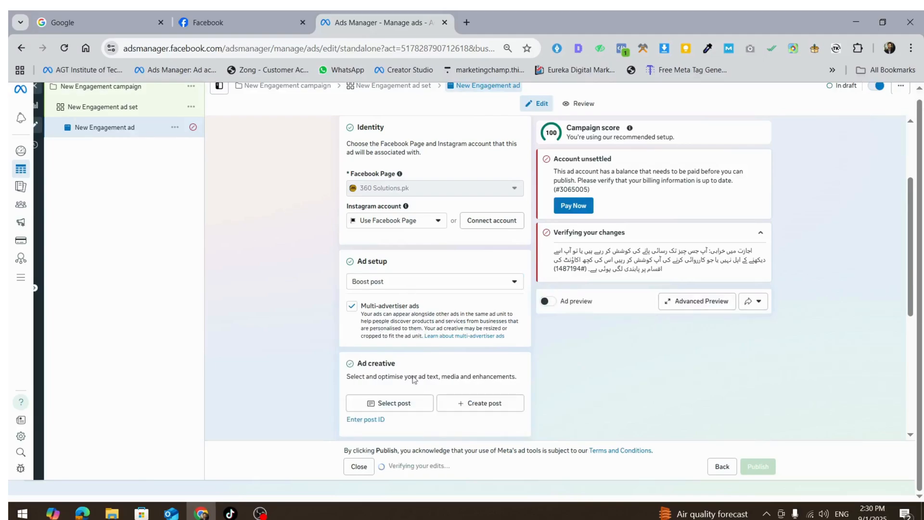
- Select the 23 Aug 2025 website design package photo post as the boosted Facebook post
click(410, 406)
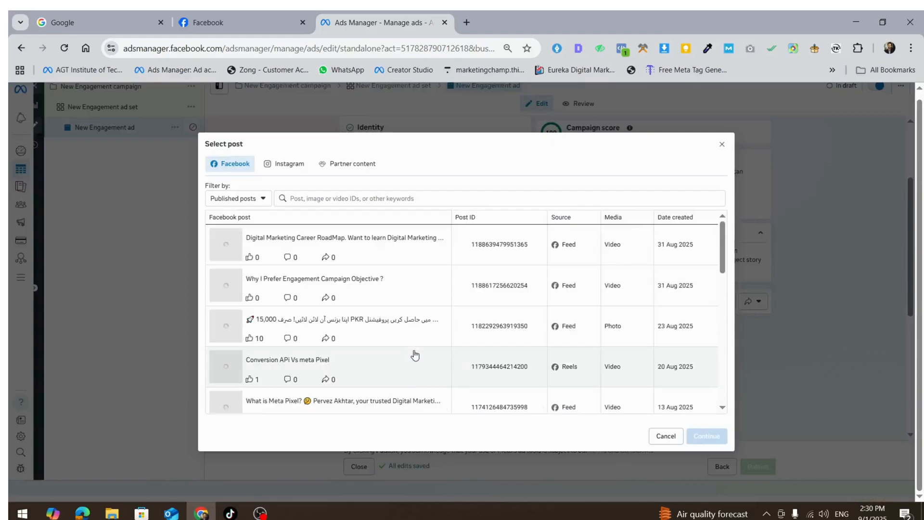
click(341, 320)
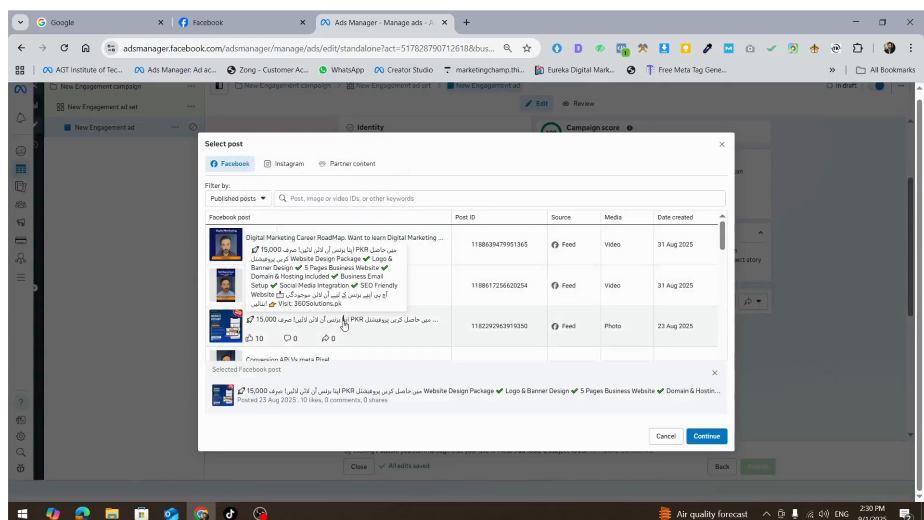
click(394, 325)
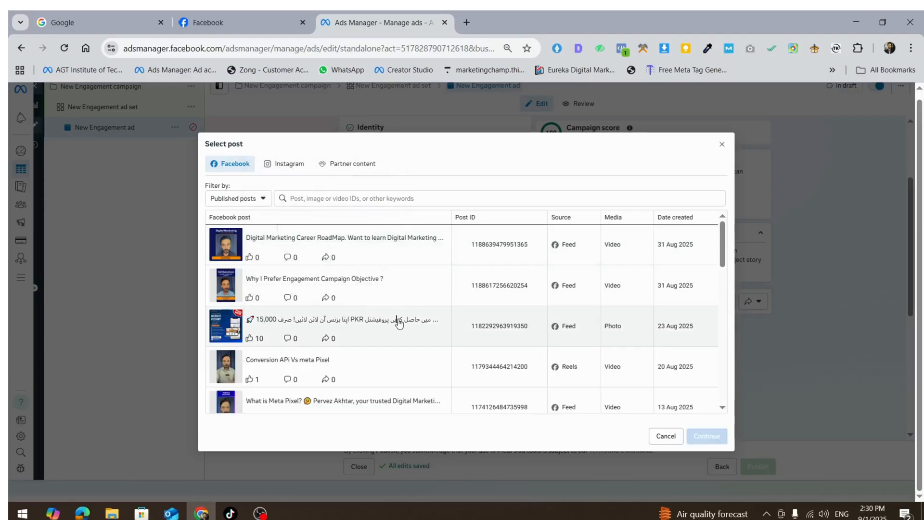
click(393, 328)
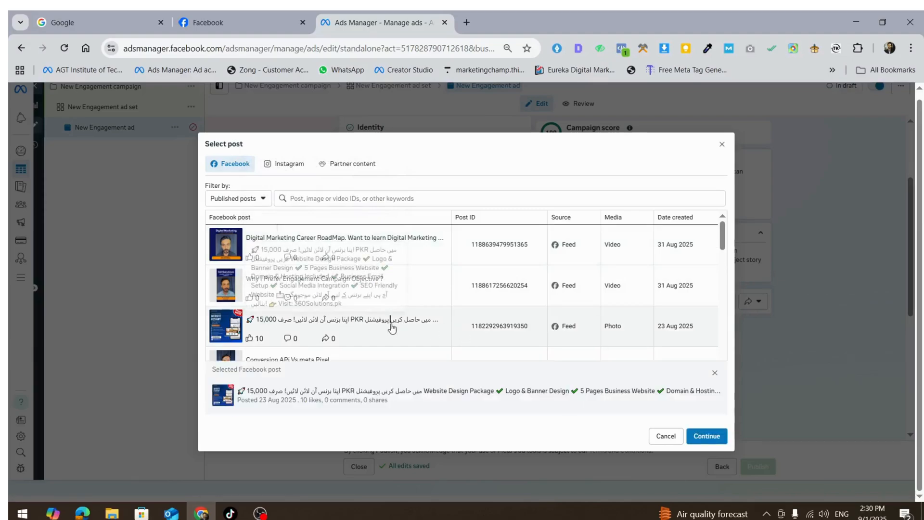
click(712, 438)
- Open the chat builder and remove the first two suggested questions, keeping 'Is anyone available to chat?'
scroll(501, 334, down, 5)
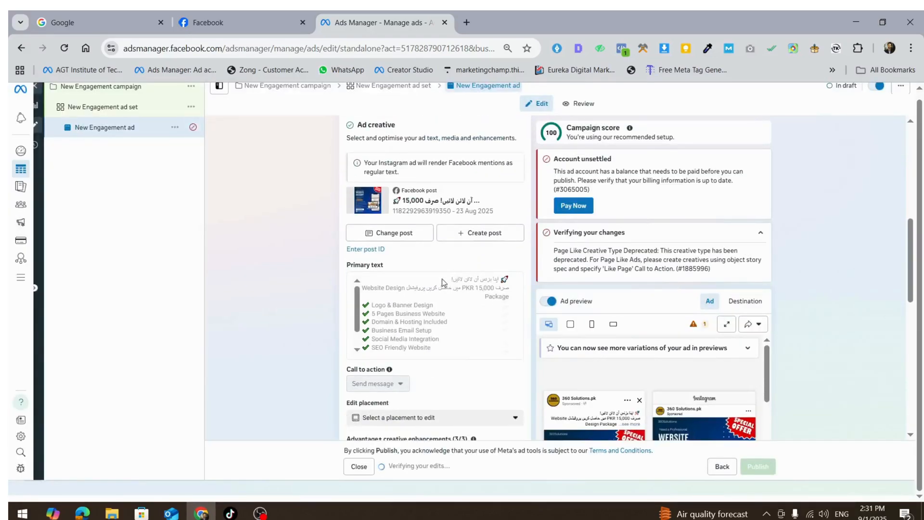
scroll(443, 293, down, 1)
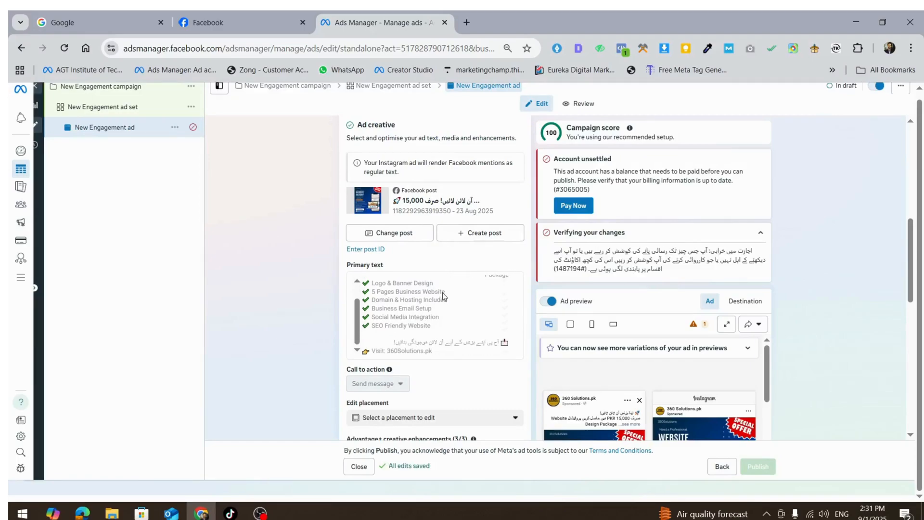
scroll(435, 396, down, 3)
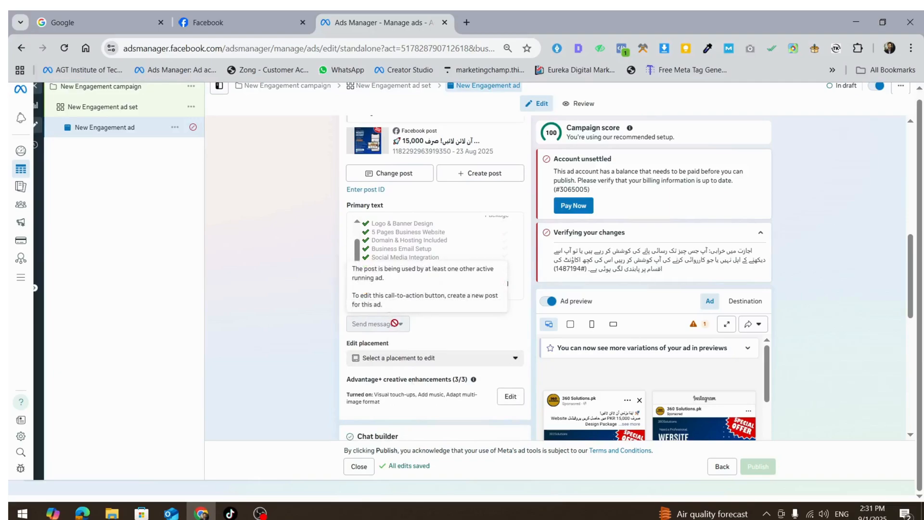
scroll(395, 323, down, 1)
scroll(400, 309, down, 2)
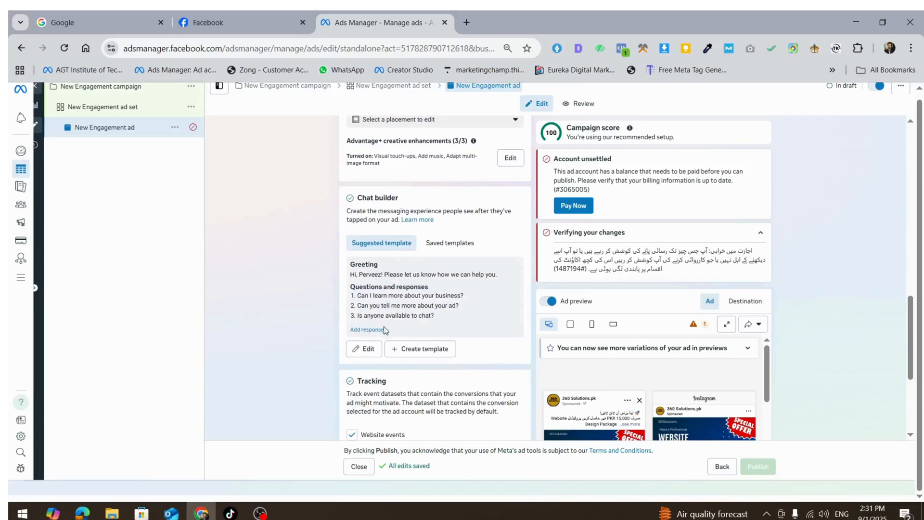
click(374, 355)
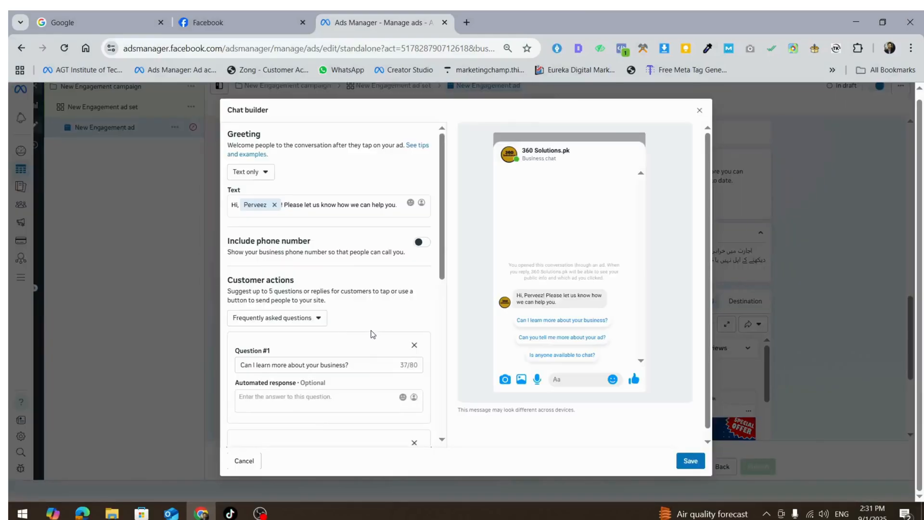
scroll(371, 332, down, 2)
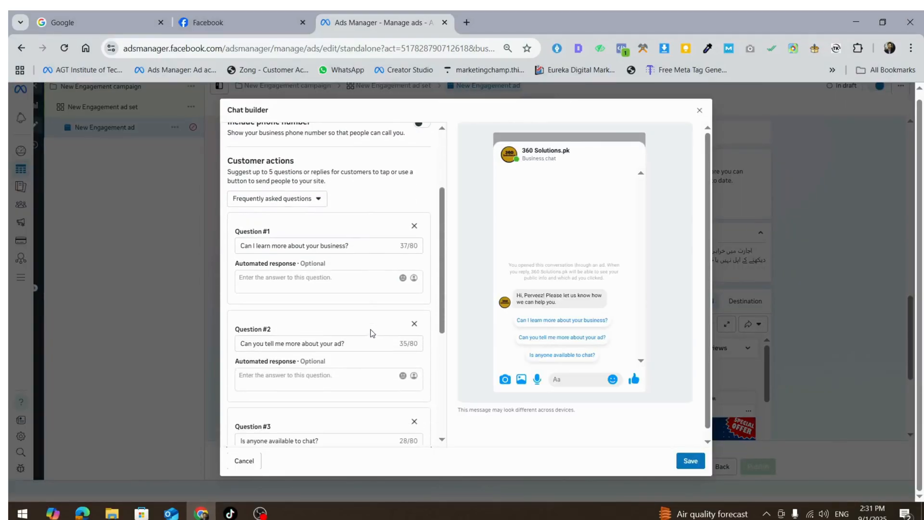
click(414, 227)
click(414, 227)
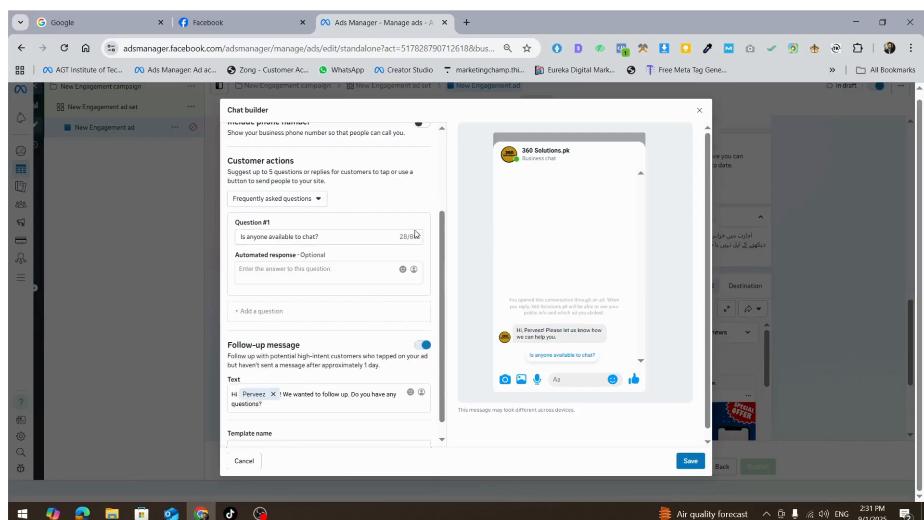
scroll(340, 237, up, 1)
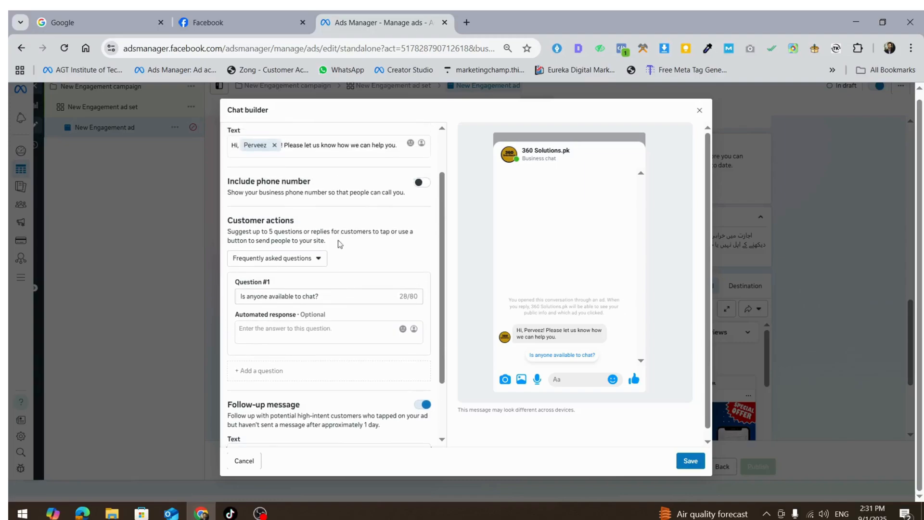
drag(335, 299, 148, 302)
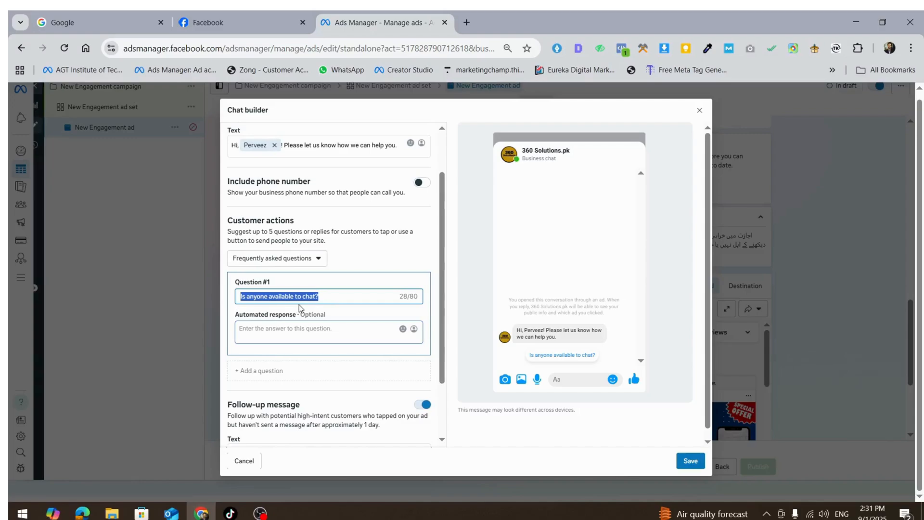
key(BackSpace)
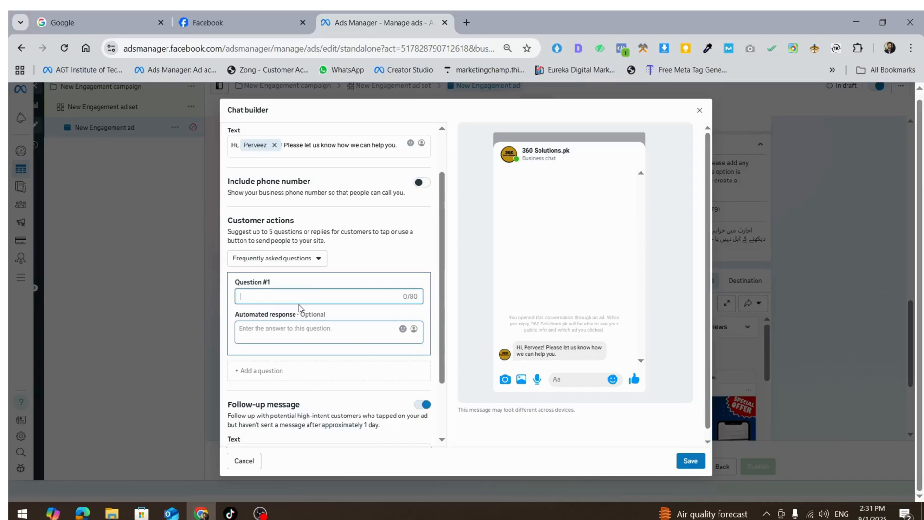
key(ctrl+z)
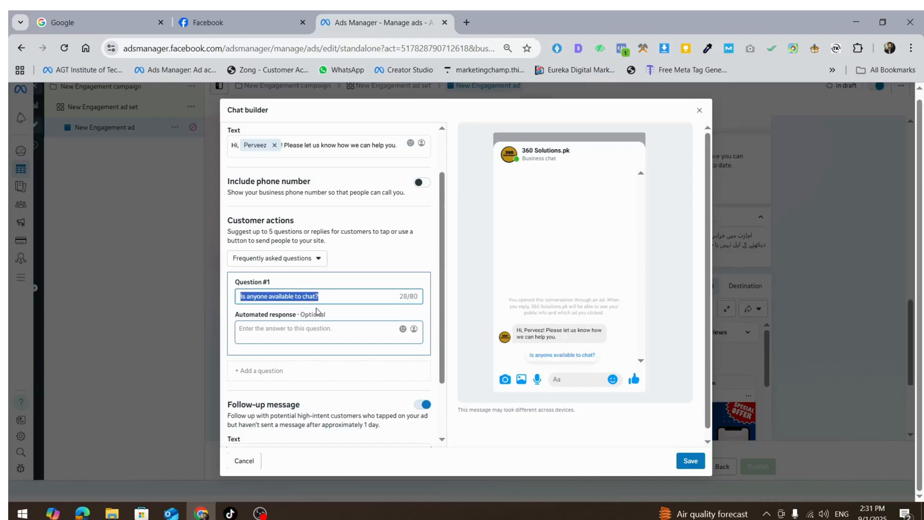
- Enter the automated response 'Kia aap n apnay business k leay website banwani hai' for the remaining question
click(337, 330)
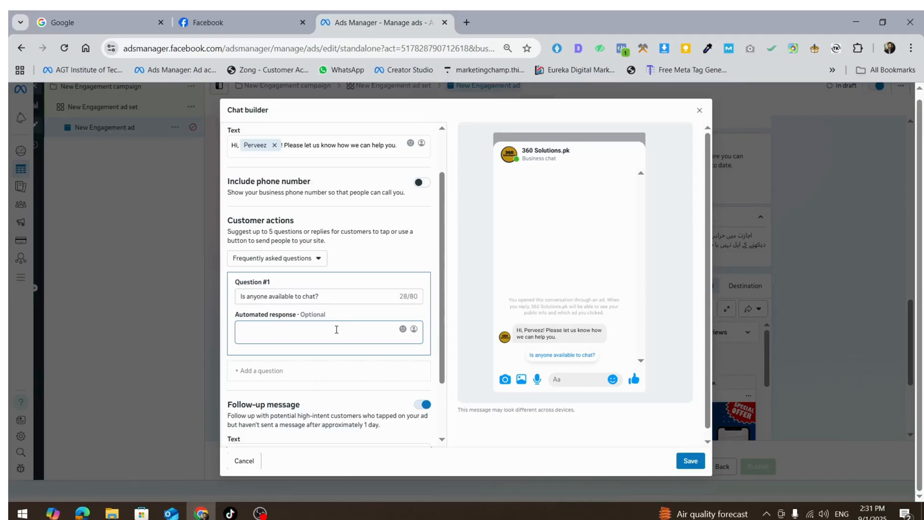
text(Kia aap n )
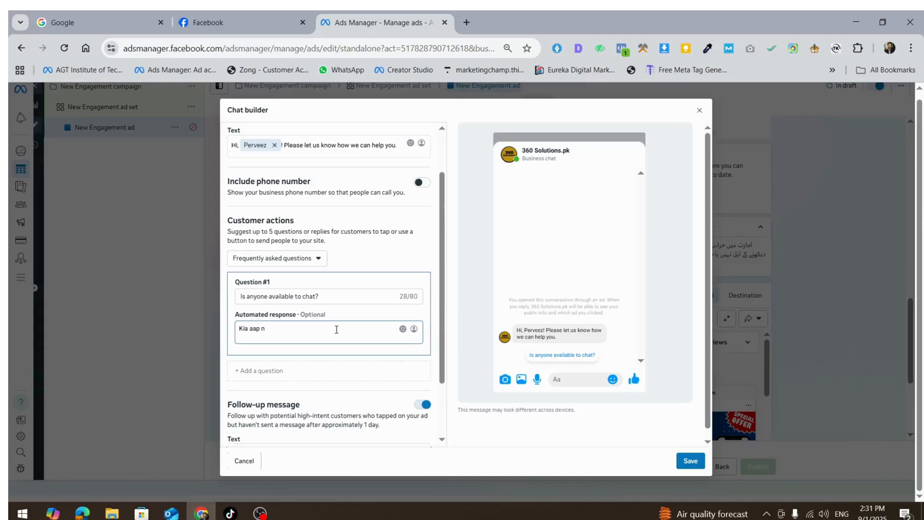
text(apnay business k leay website banwani hai ?)
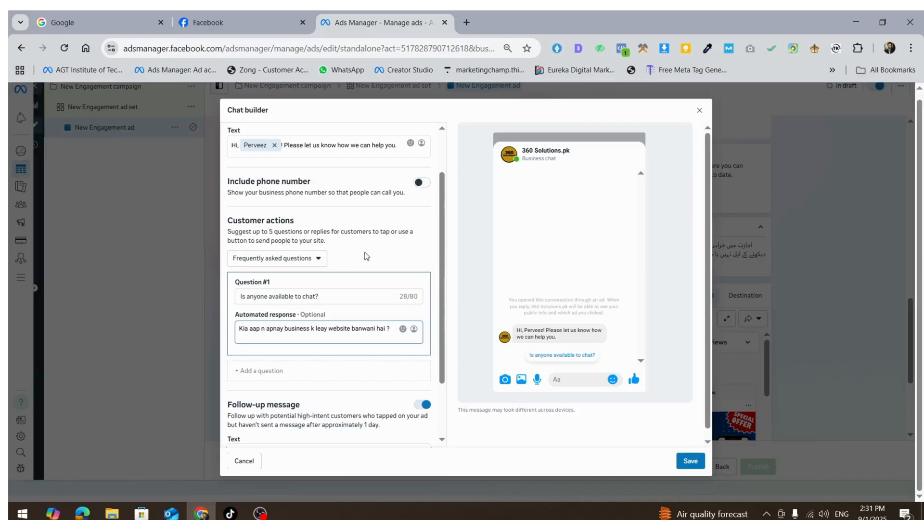
scroll(362, 284, down, 1)
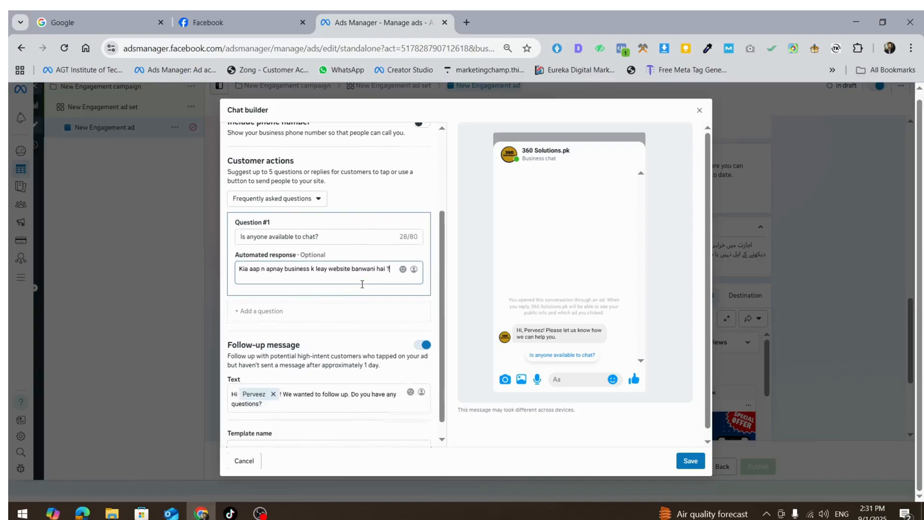
click(316, 316)
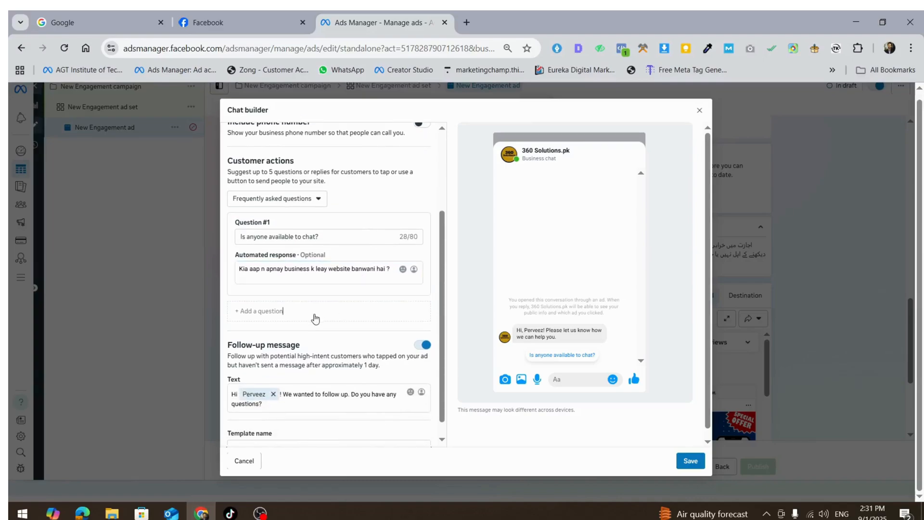
click(284, 342)
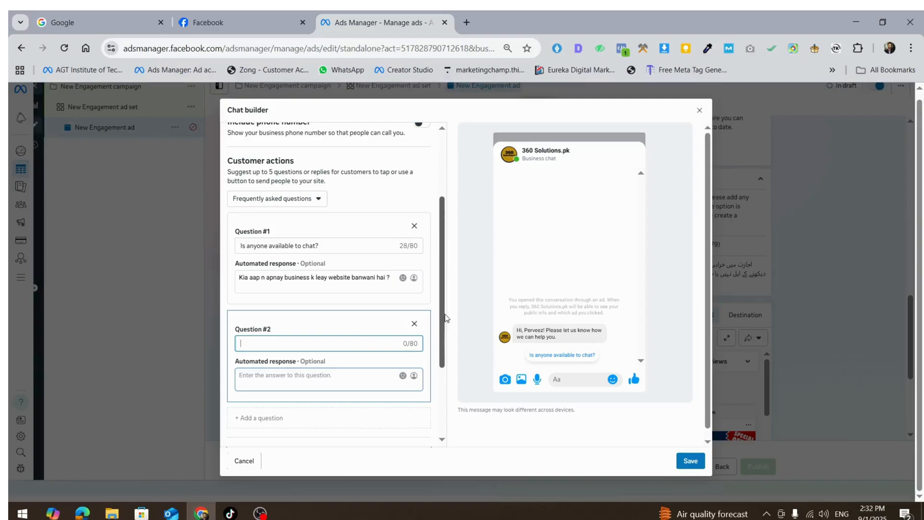
click(415, 330)
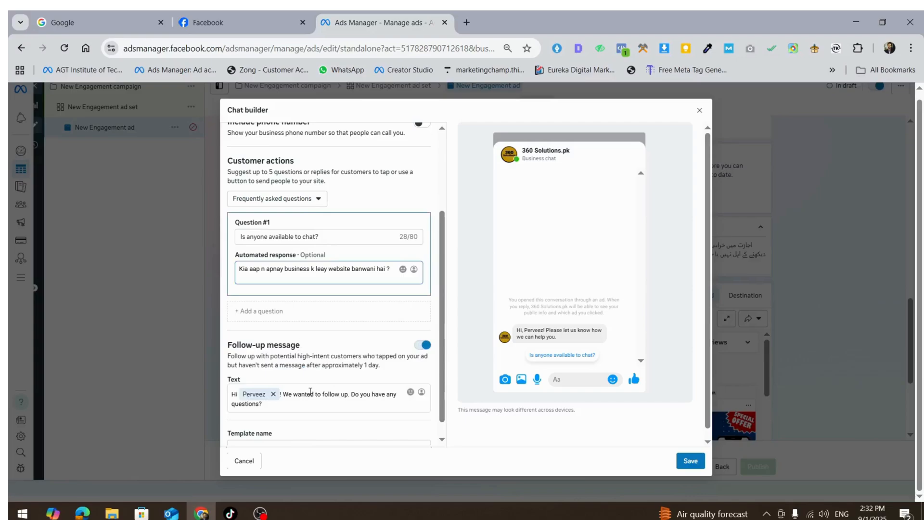
click(270, 314)
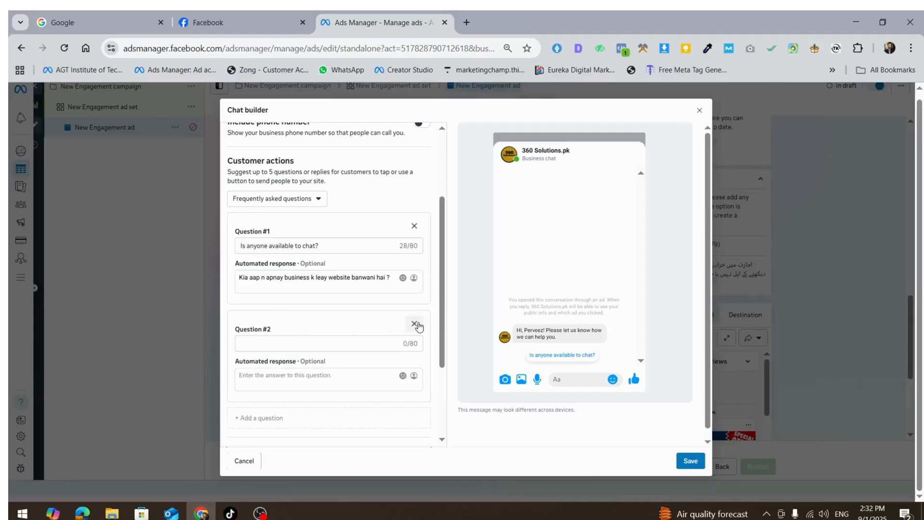
click(415, 323)
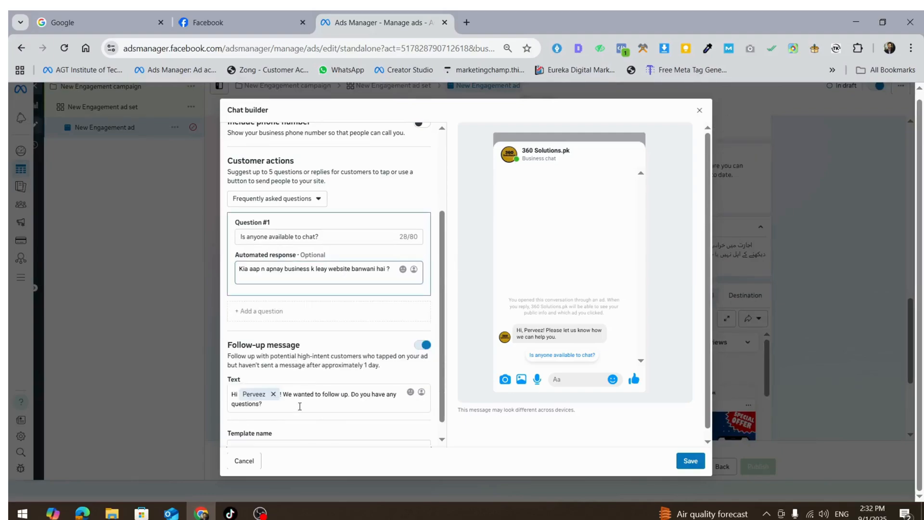
- Save the chat builder with the single question and its automated response
scroll(300, 407, down, 1)
click(689, 460)
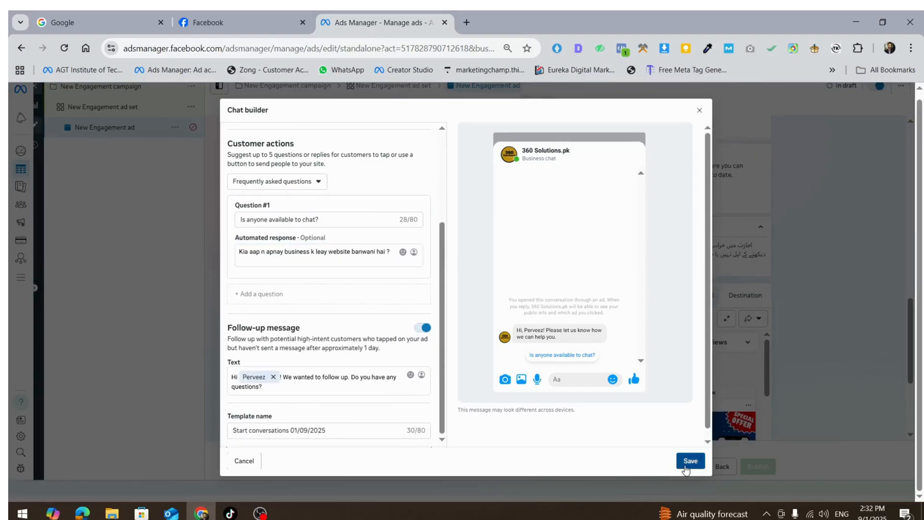
- Turn off Website events tracking for the ad
scroll(412, 325, down, 4)
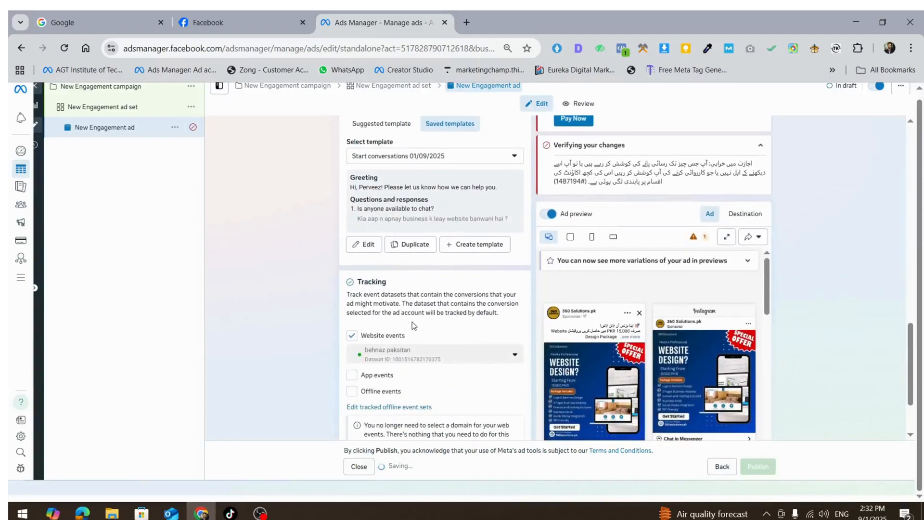
click(352, 276)
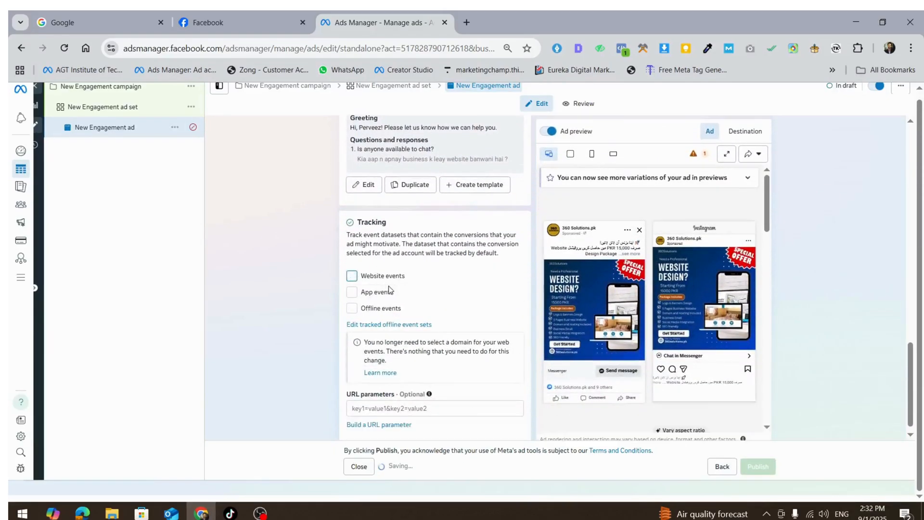